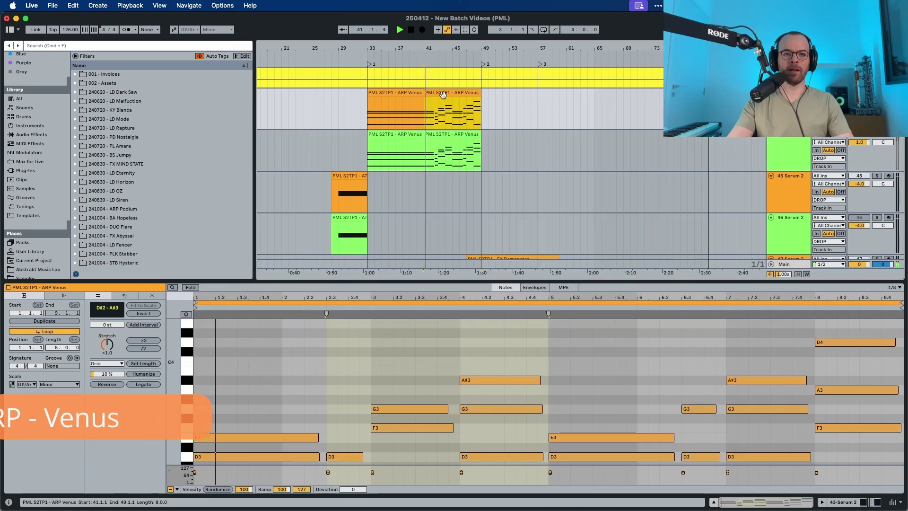
Step: Play through the second orange ARP Venus clip with the note editor enlarged, and examine its chord notes
left_click_drag(448, 282, 447, 207)
scroll(406, 307, "down", 4)
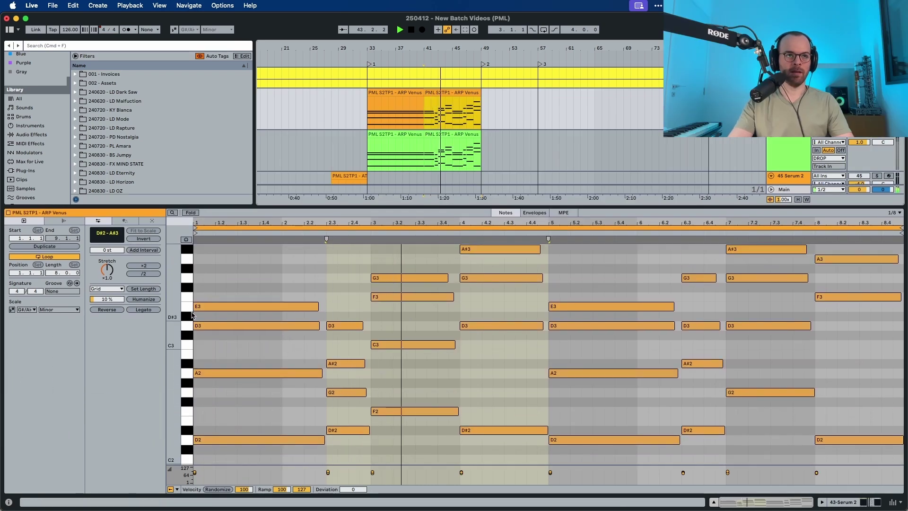
left_click_drag(187, 308, 175, 307)
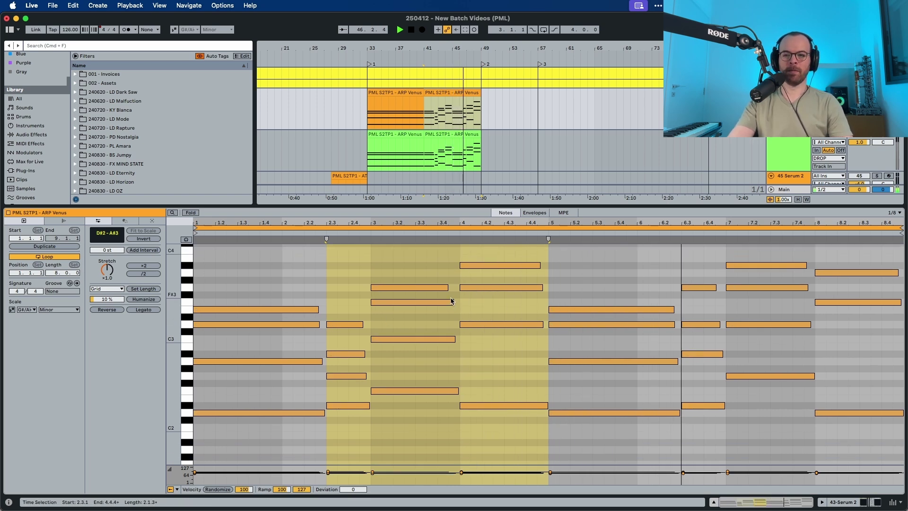
key("space")
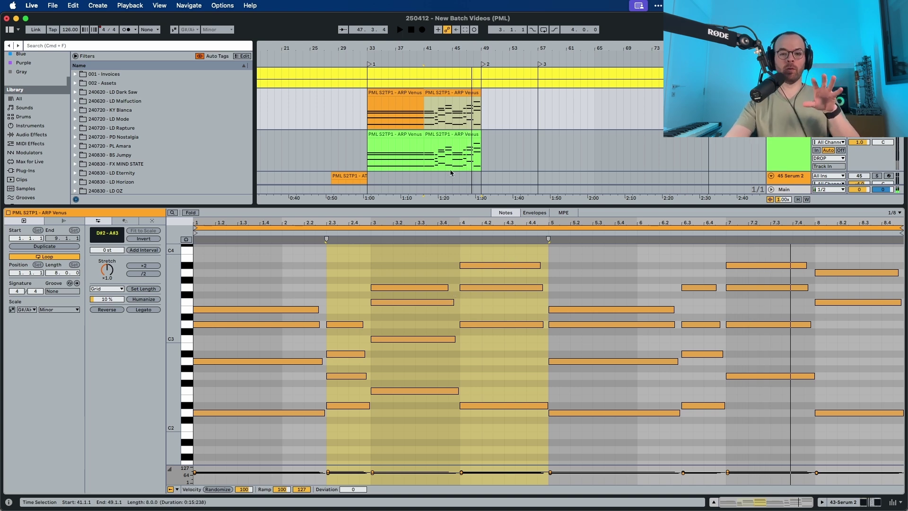
Step: Play the first orange ARP Venus clip, inspecting its held chord notes and the ShaperBox 3 device on its track
left_click(375, 93)
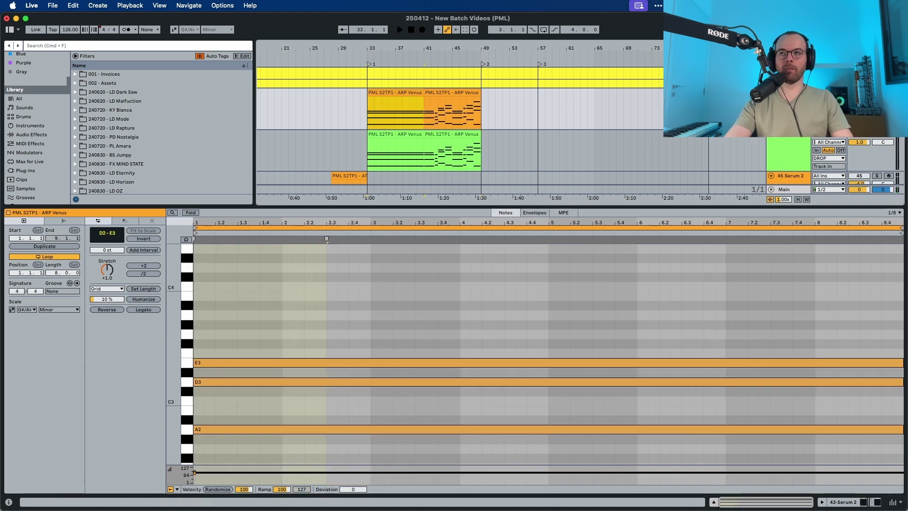
scroll(663, 270, "down", 3)
key("space")
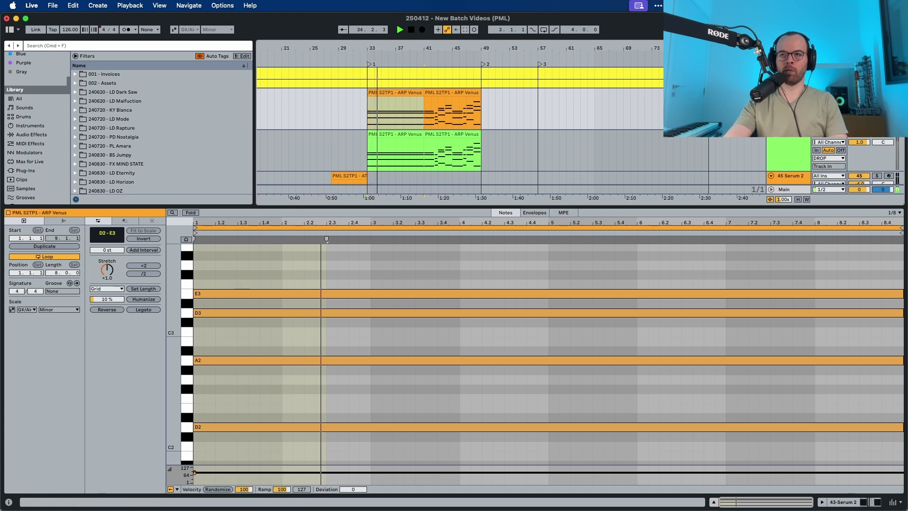
key("shift+Tab")
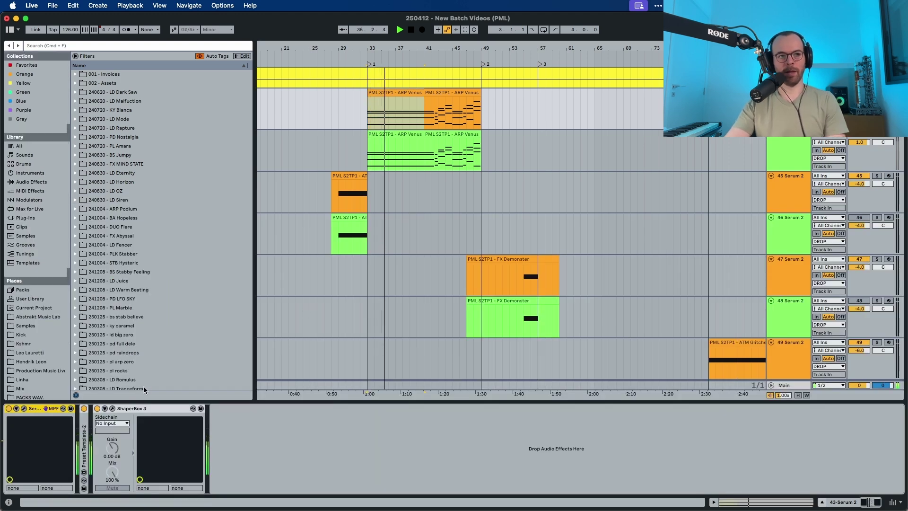
left_click(112, 409)
left_click(113, 408)
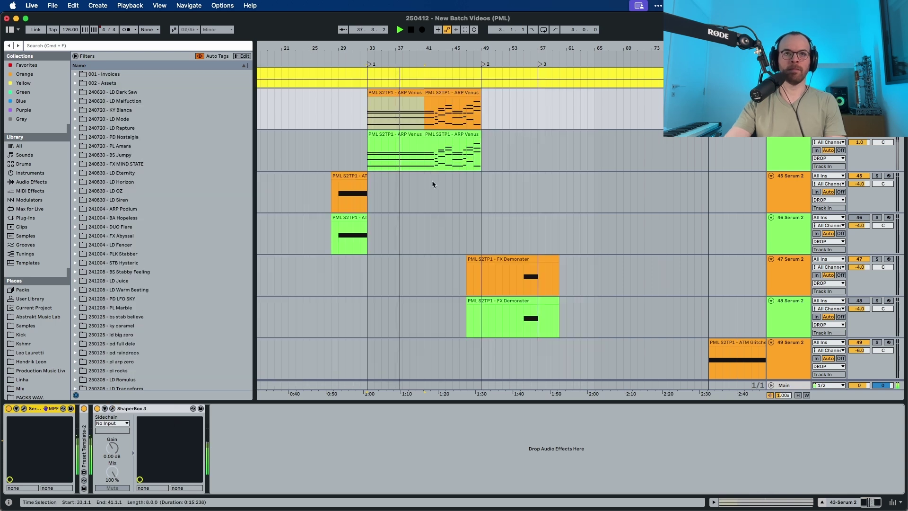
Step: Solo track 44-Serum 2, open its Serum 2 synth, and audition the first green ARP Venus clip with the Init preset
left_click(395, 134)
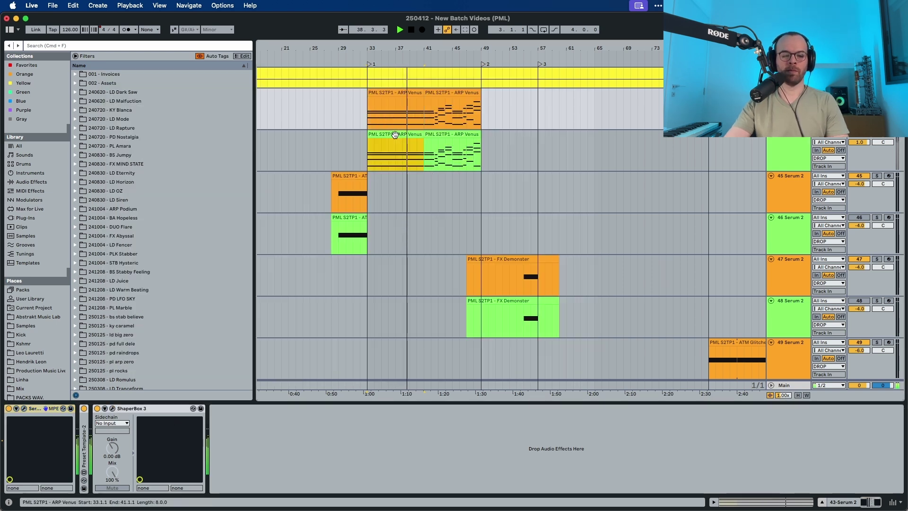
key("space")
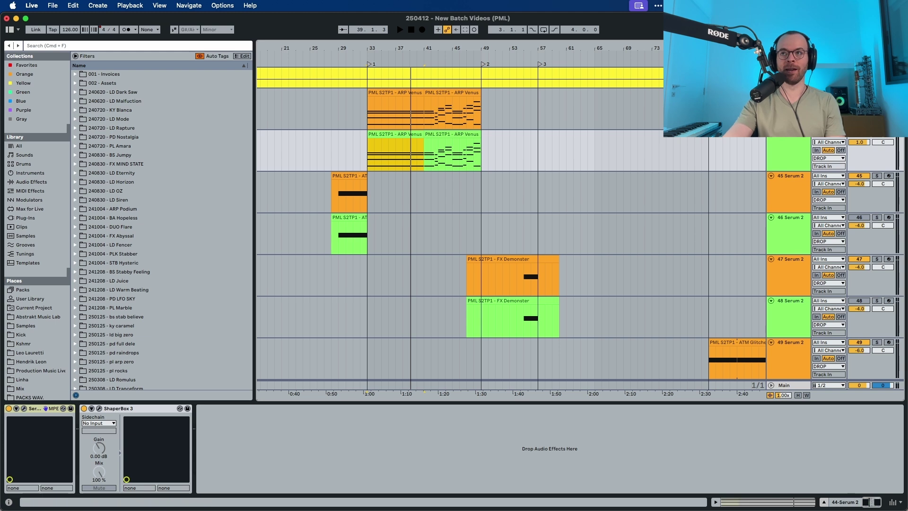
left_click(784, 146)
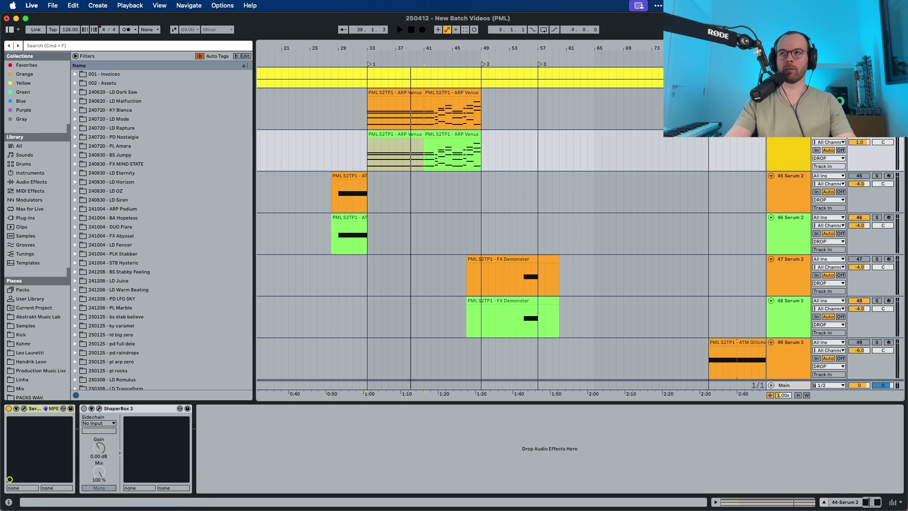
left_click(878, 135)
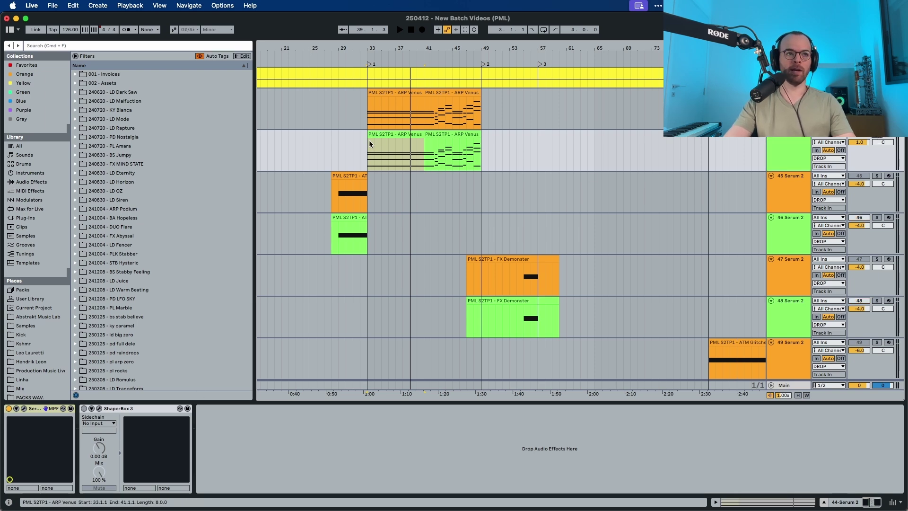
left_click(25, 409)
key("space")
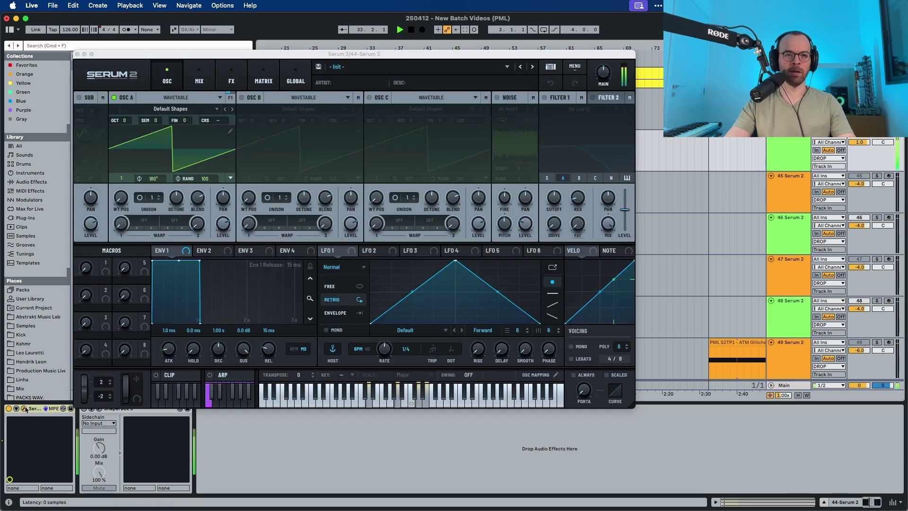
key("space")
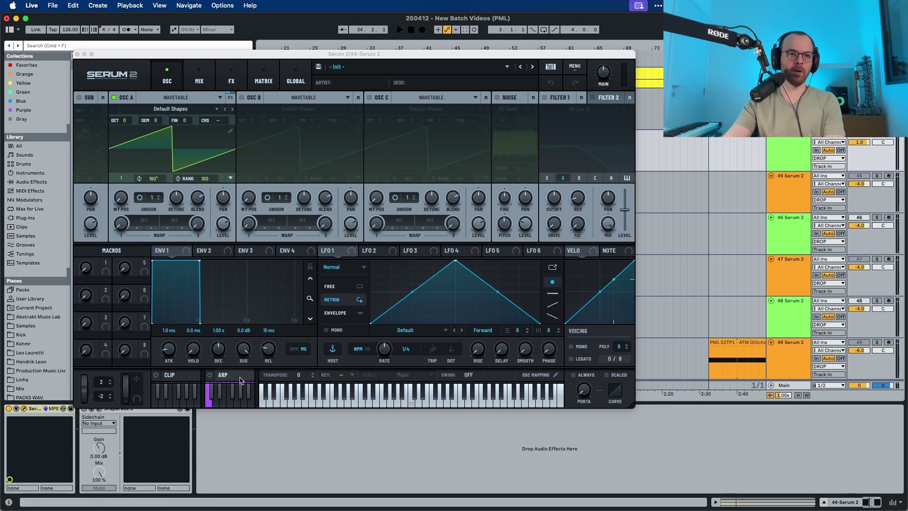
Step: Enable the synth's arpeggiator and set its pattern shape to Down/Up, checking it in playback
left_click(224, 376)
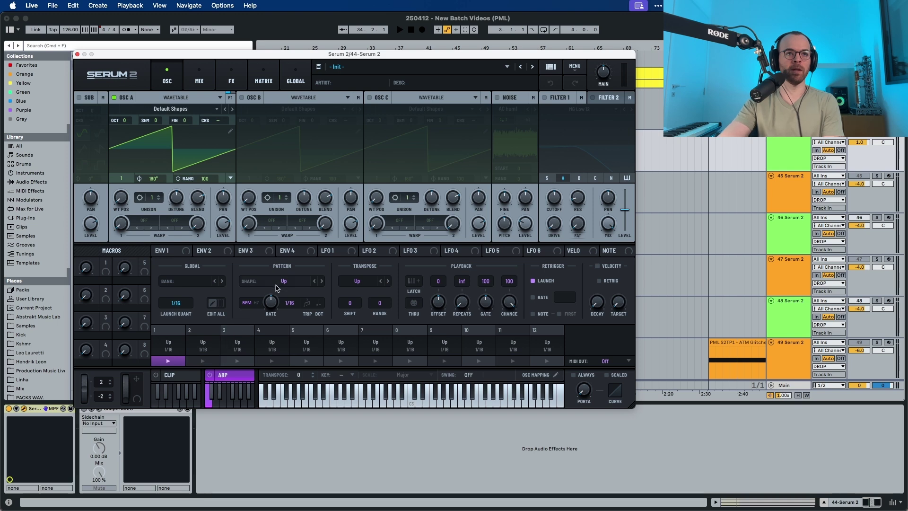
left_click(210, 376)
key("space")
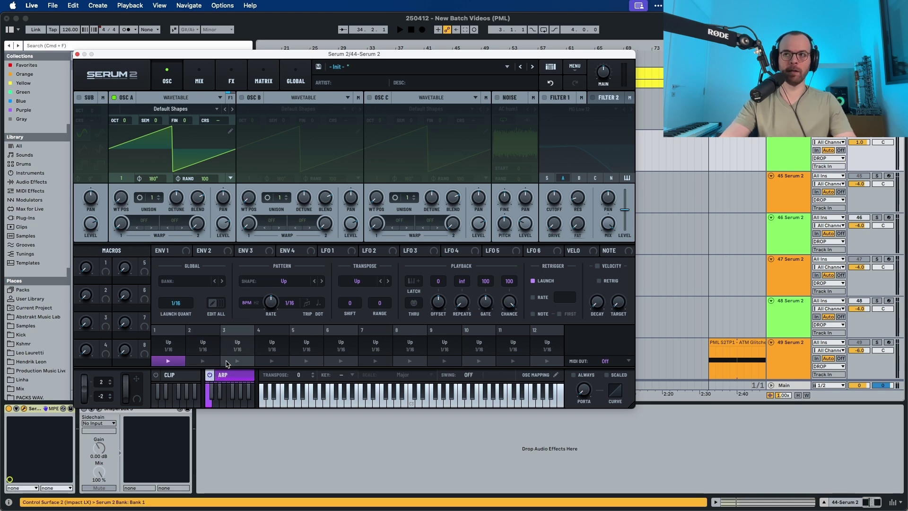
left_click(284, 281)
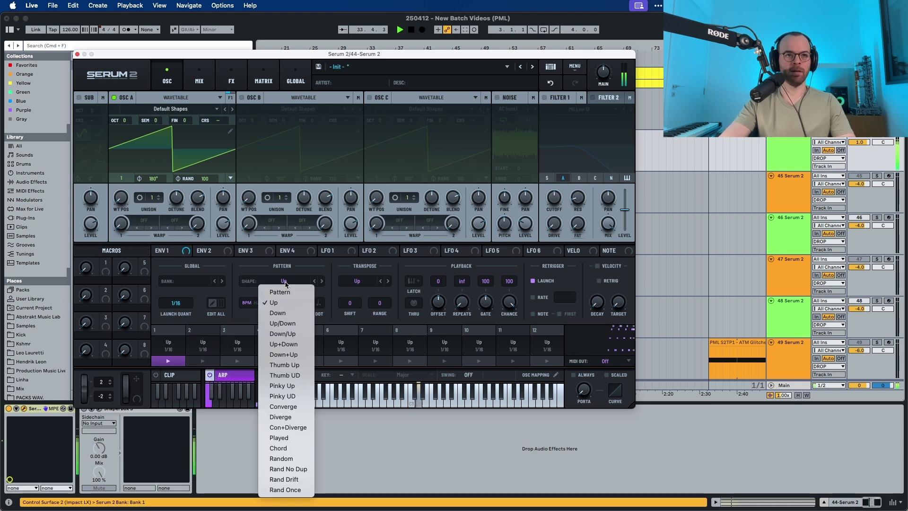
left_click(283, 333)
key("space")
key("space")
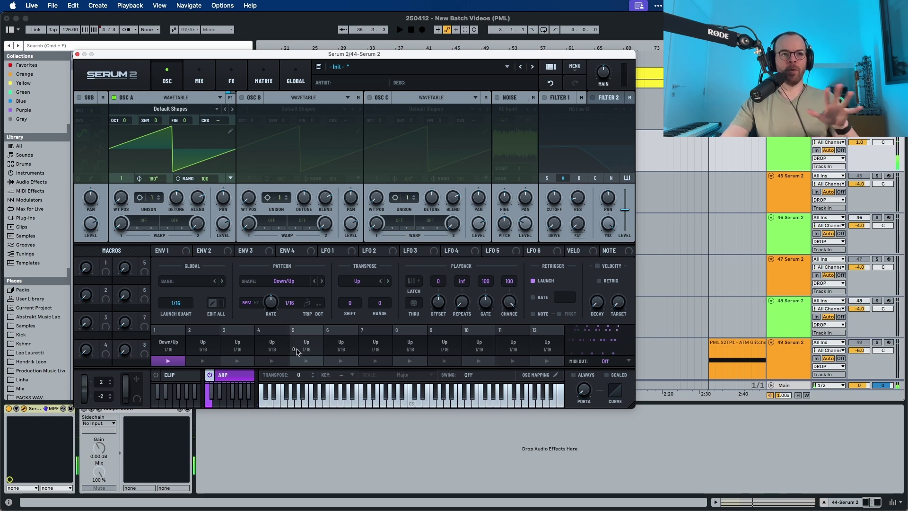
Step: Switch the synth's voicing to Mono and add a little portamento, listening to the arpeggio
left_click(253, 377)
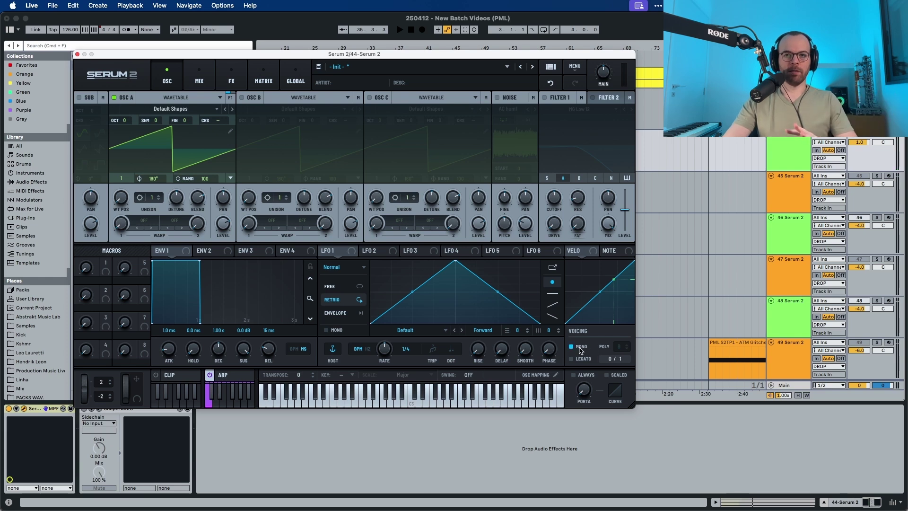
mouse_move(588, 393)
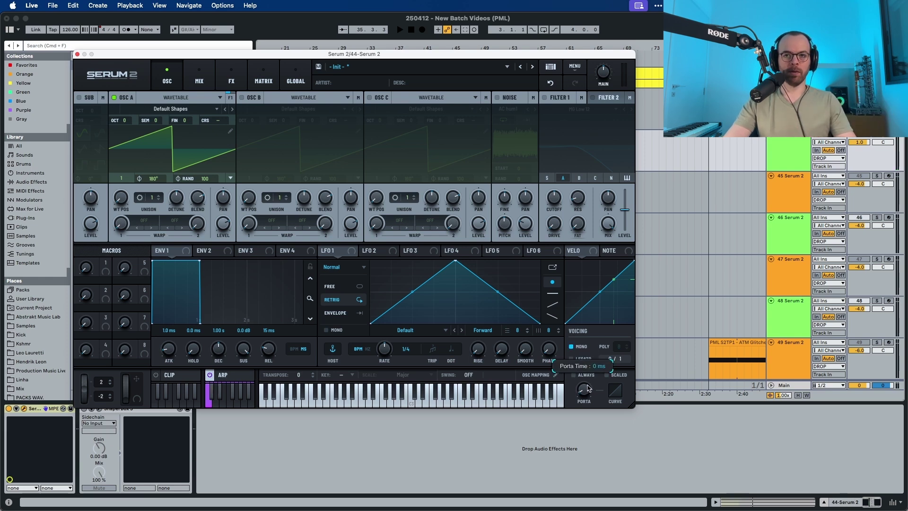
left_click_drag(589, 370, 589, 369)
key("space")
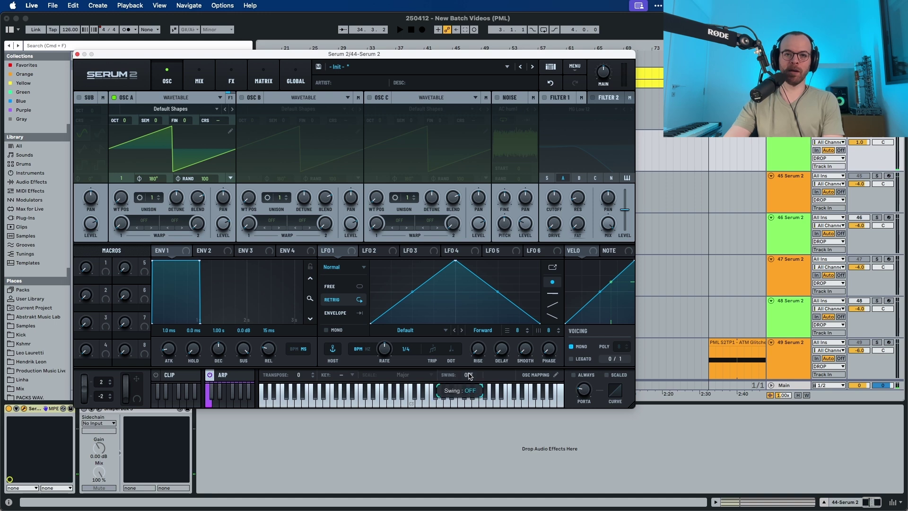
Step: Set the arpeggiator's swing to 51.2% and listen to the groove
left_click_drag(469, 378, 471, 368)
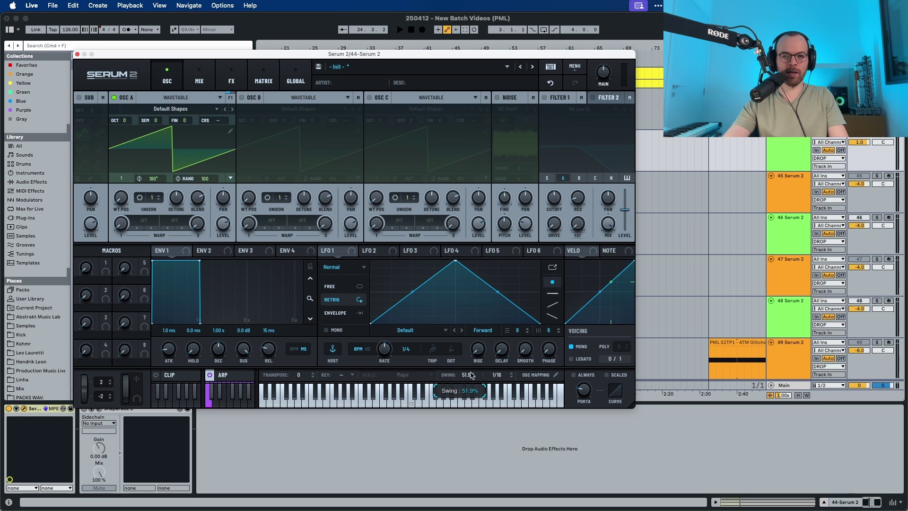
key("space")
left_click_drag(472, 375, 471, 376)
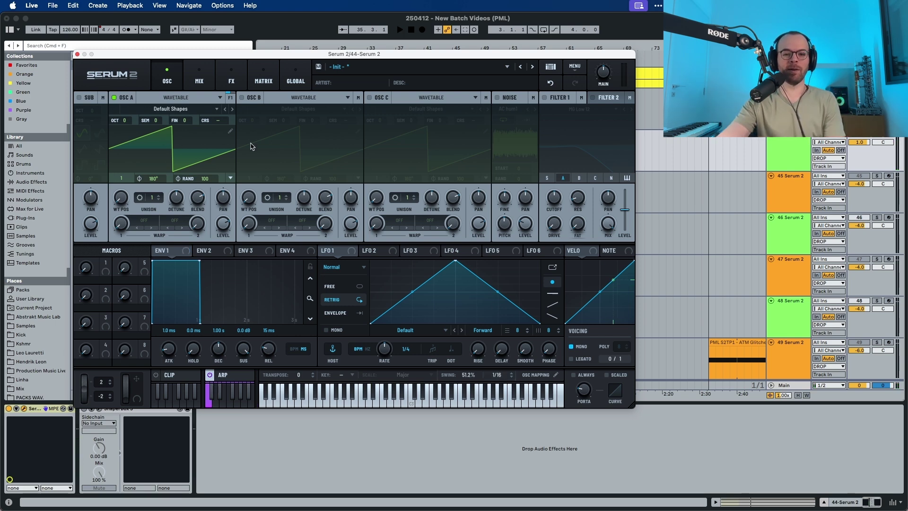
Step: Load the AM Sine Harmonics wavetable from the S2 Tables Digital set into oscillator A and set its octave to +1
left_click(145, 110)
mouse_move(157, 141)
mouse_move(255, 152)
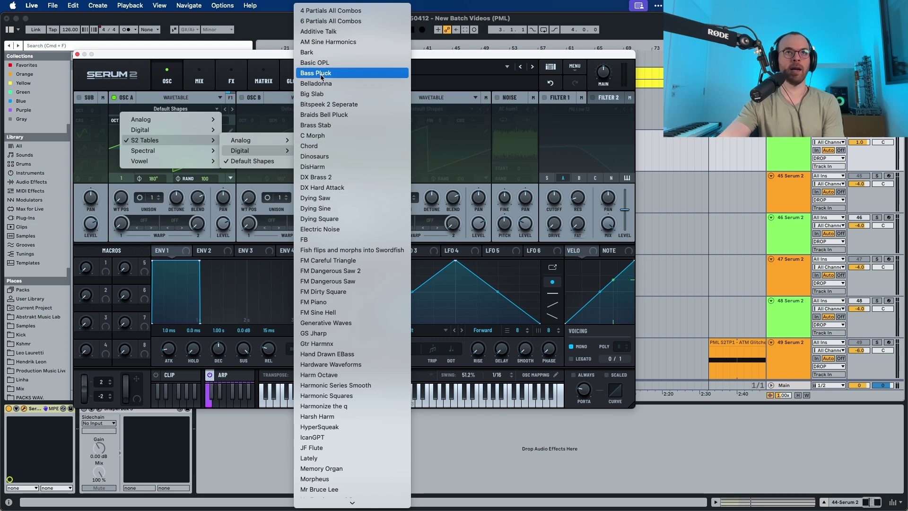
left_click(324, 45)
key("space")
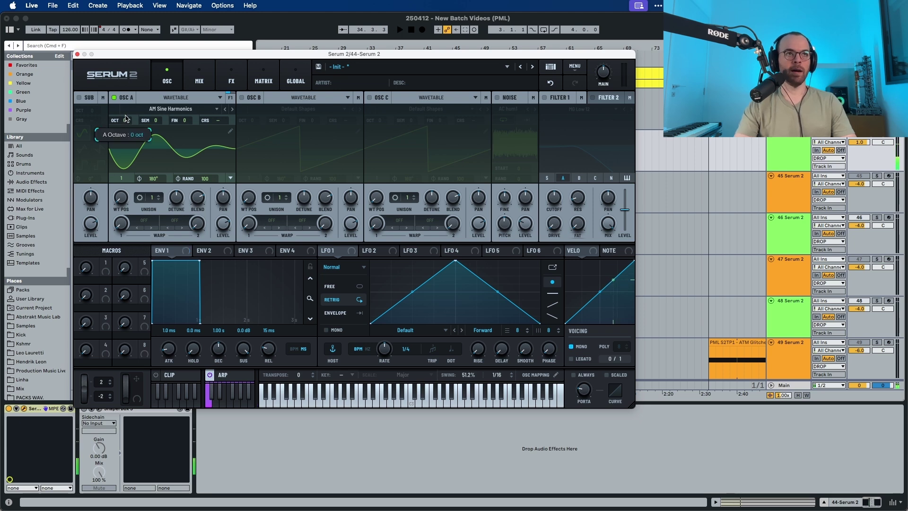
scroll(125, 118, "up", 1)
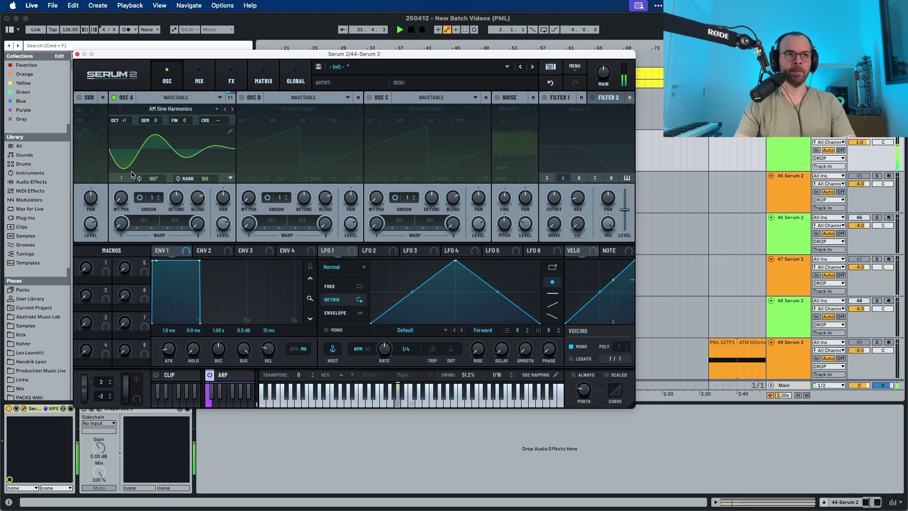
Step: Set oscillator A's phase to 39° and its random phase to 0, auditioning the sound
left_click_drag(156, 178, 155, 222)
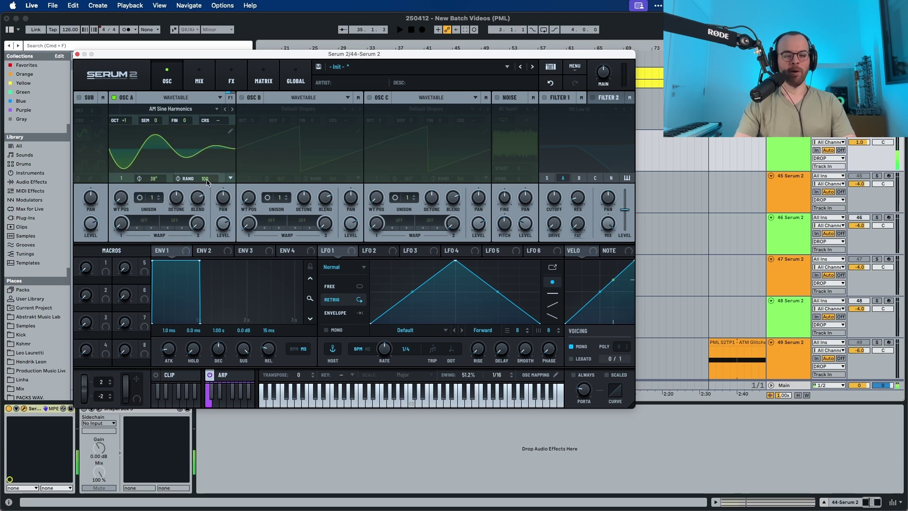
left_click_drag(207, 179, 199, 290)
key("space")
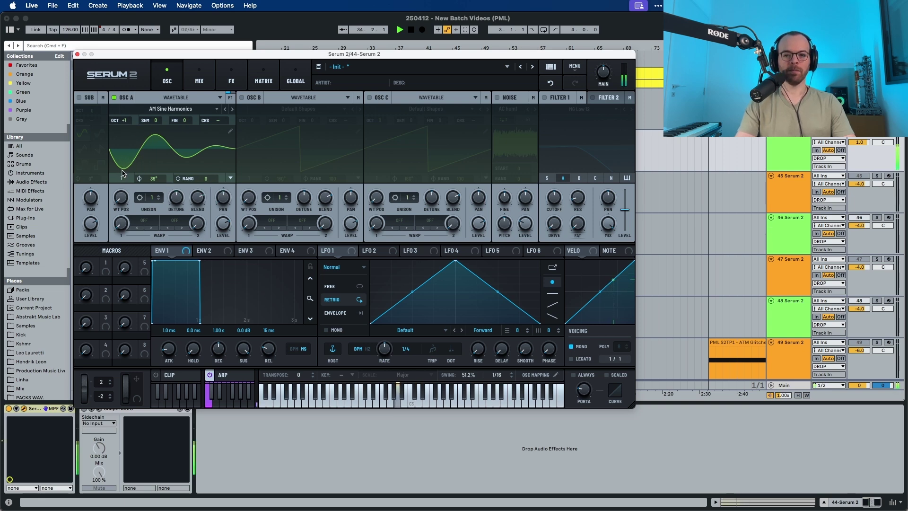
key("space")
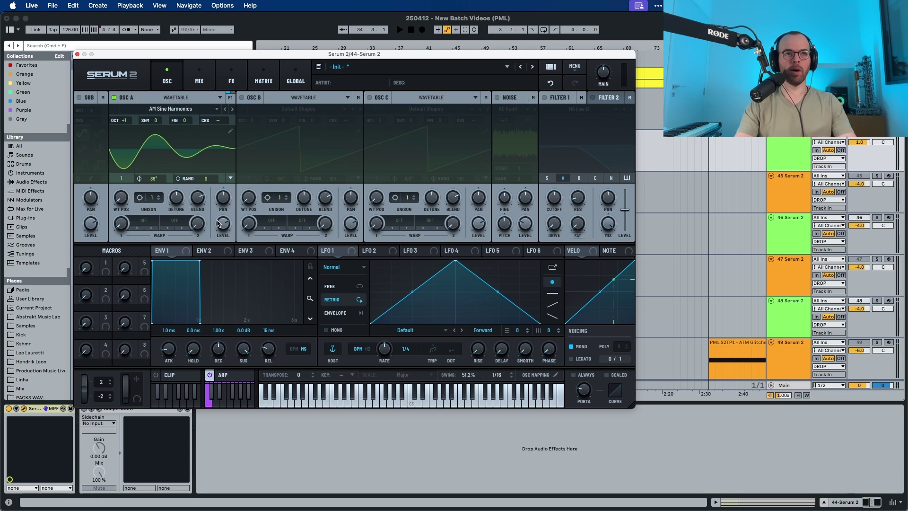
Step: Set oscillator A's level to about 66% and dismiss the Live problem report
left_click_drag(220, 221, 220, 223)
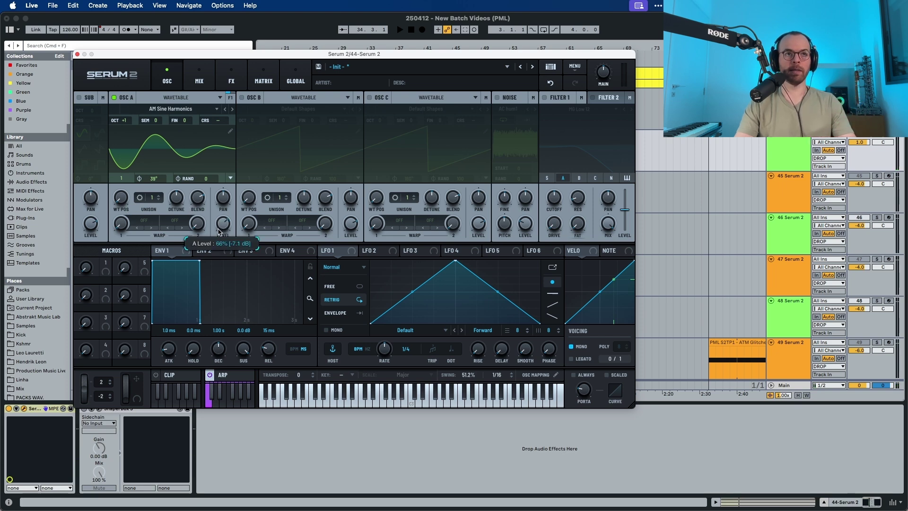
key("space")
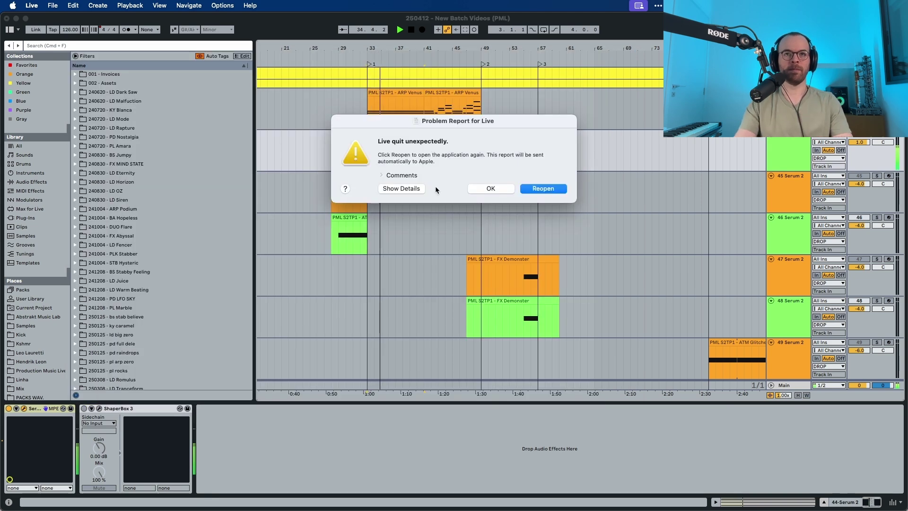
left_click(477, 188)
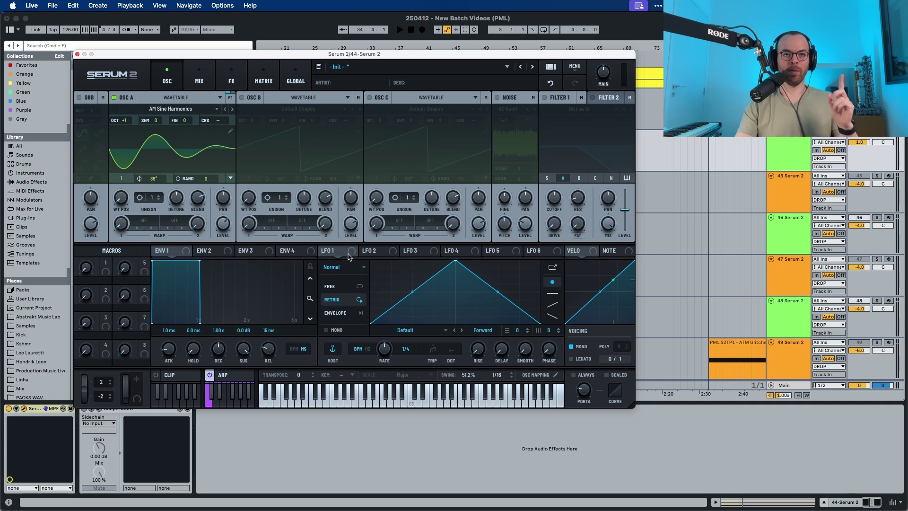
Step: Set LFO 1 to Free mode with a rate of 22.3 Hz
left_click(344, 286)
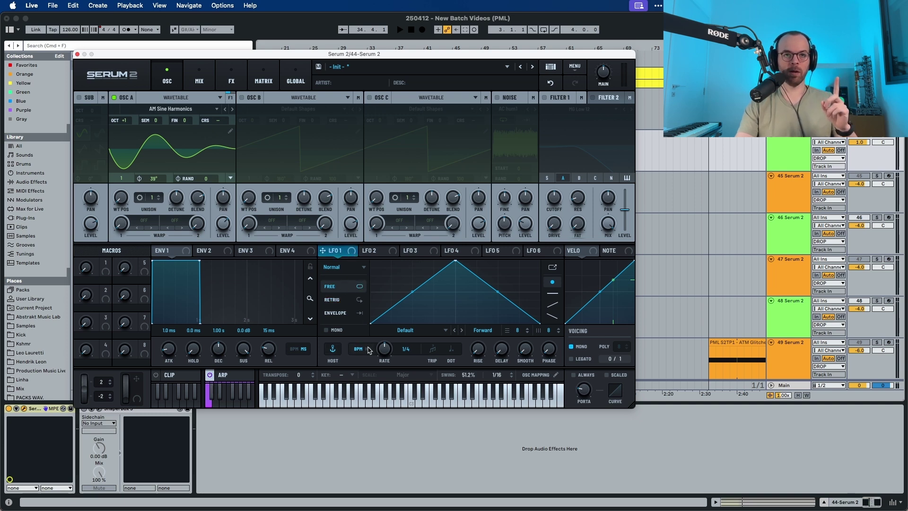
left_click_drag(382, 349, 382, 346)
key("space")
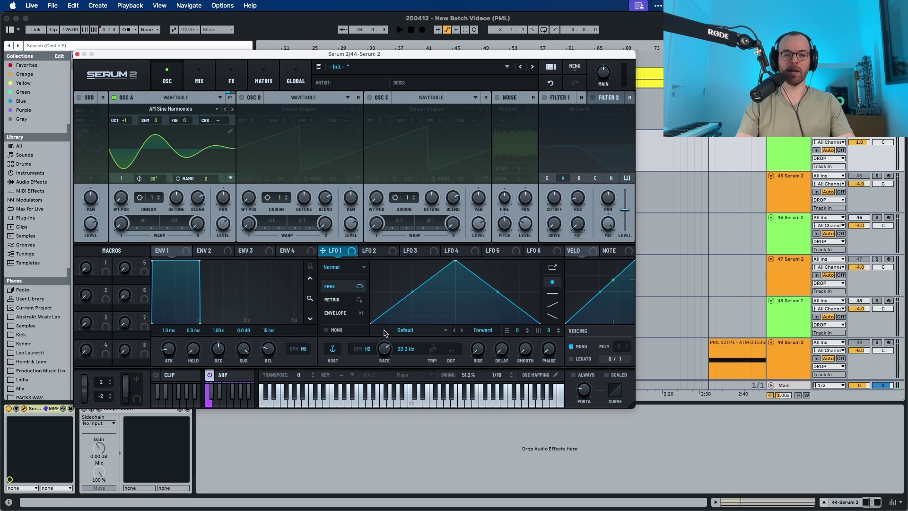
Step: Assign LFO 1 to oscillator A's fine tuning and adjust the modulation to a small amount by ear
left_click_drag(353, 252, 185, 123)
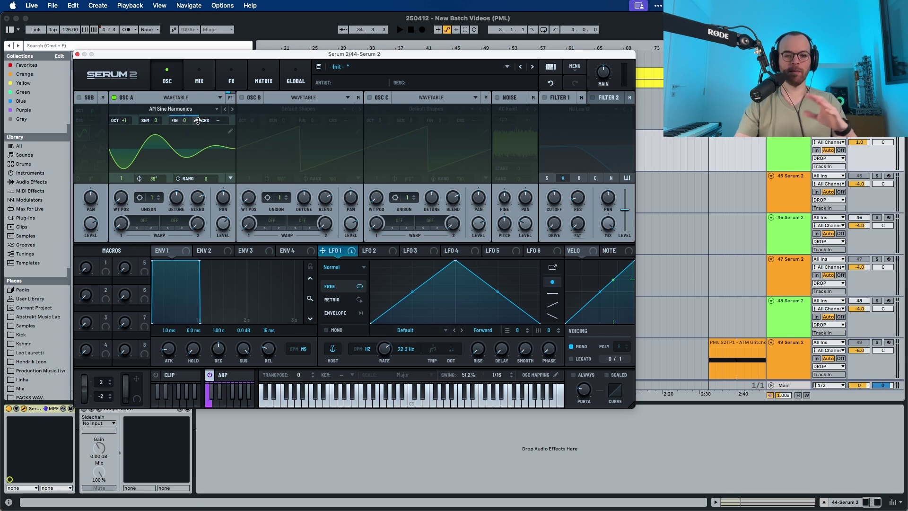
key("space")
left_click_drag(197, 122, 196, 148)
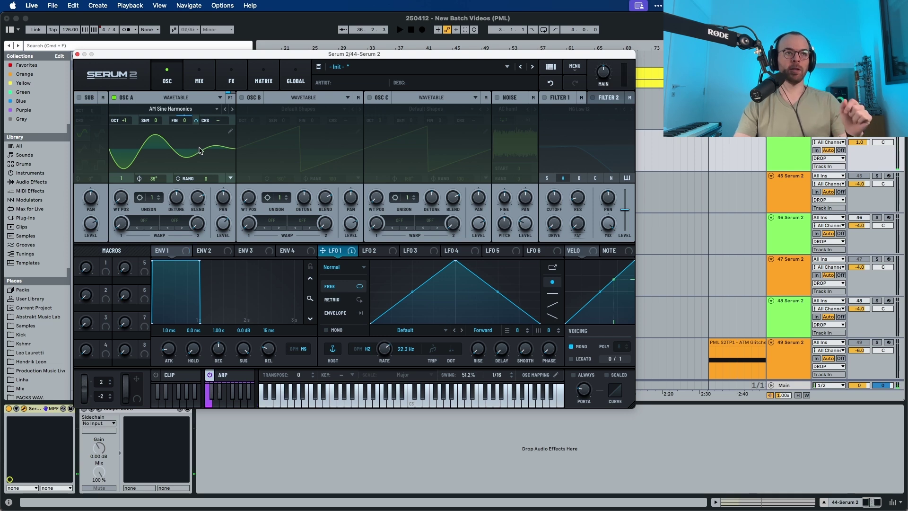
Step: Set oscillator A's first warp mode to FM (B)
left_click(146, 222)
mouse_move(152, 282)
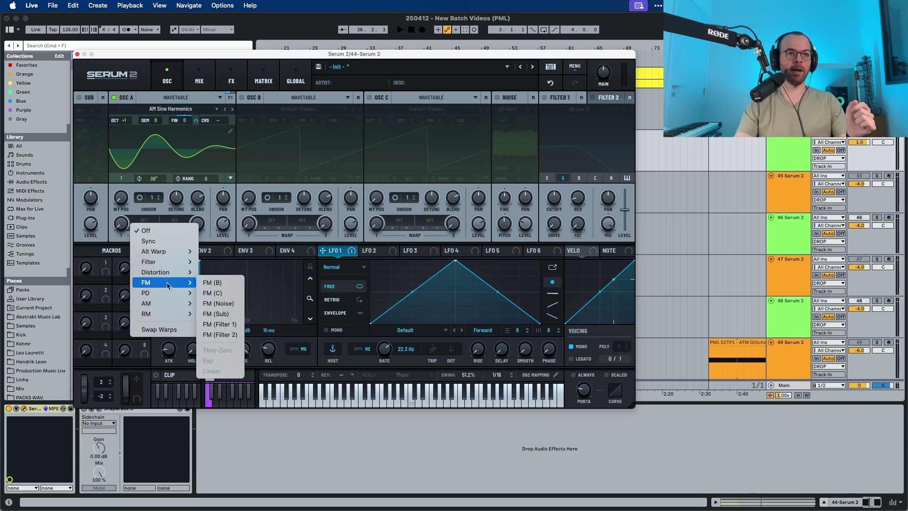
left_click(221, 282)
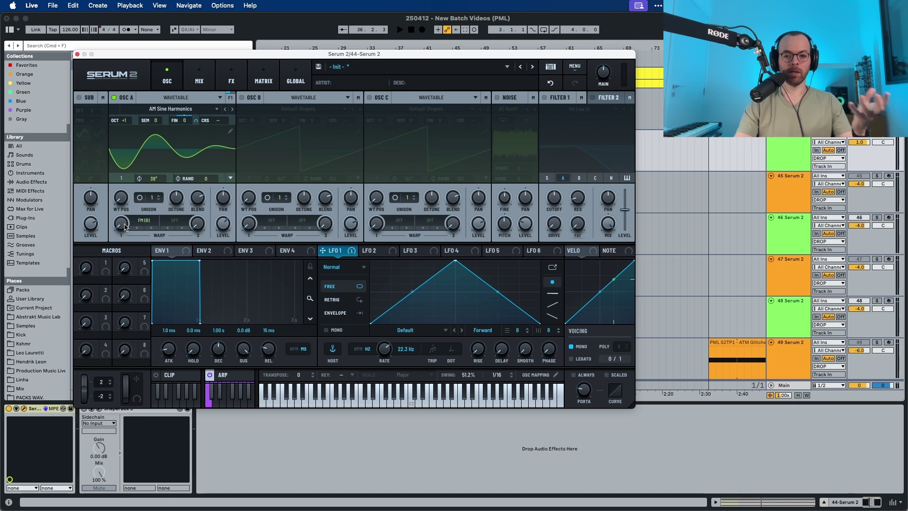
Step: Enable oscillator B, load the Analog_BD_Sin wavetable into it, and start playback to audition the sound
left_click(243, 98)
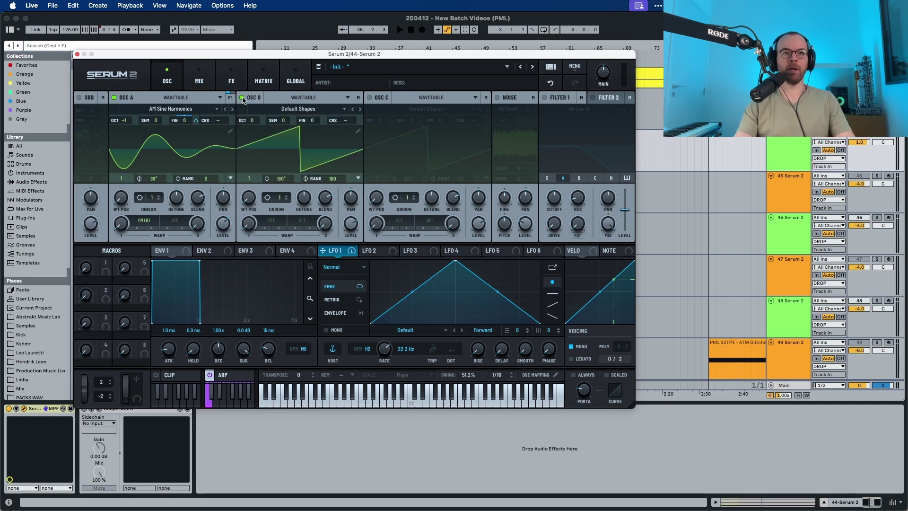
left_click(298, 109)
mouse_move(322, 119)
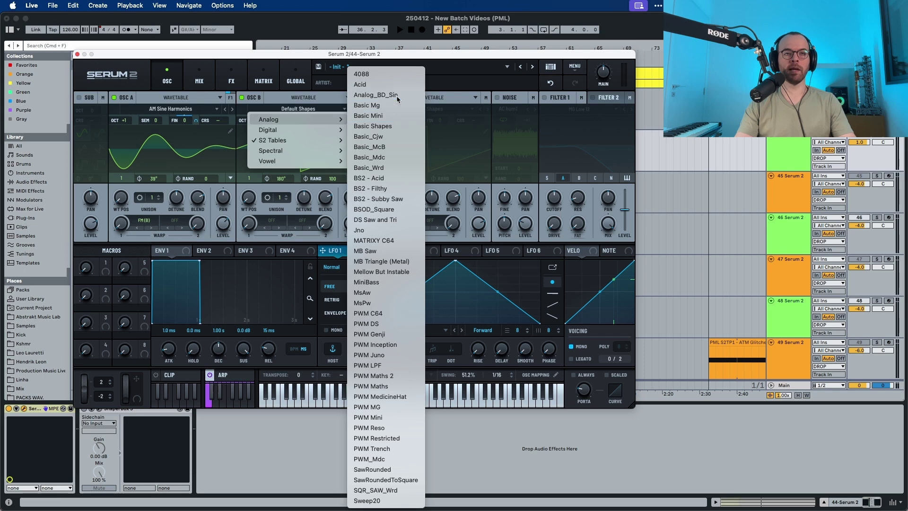
left_click(376, 94)
key("space")
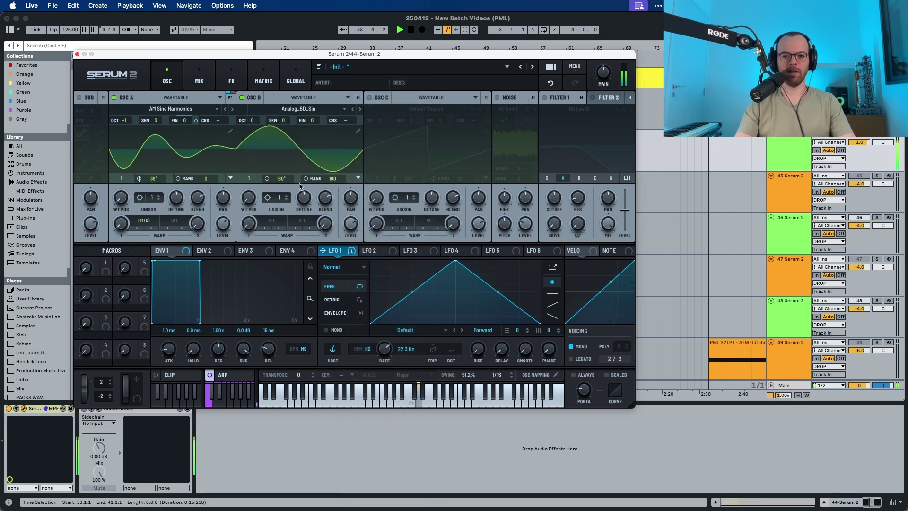
Step: Give oscillator B 3 unison voices and raise oscillator A's FM warp amount to about 11%, auditioning the sound
left_click(281, 202)
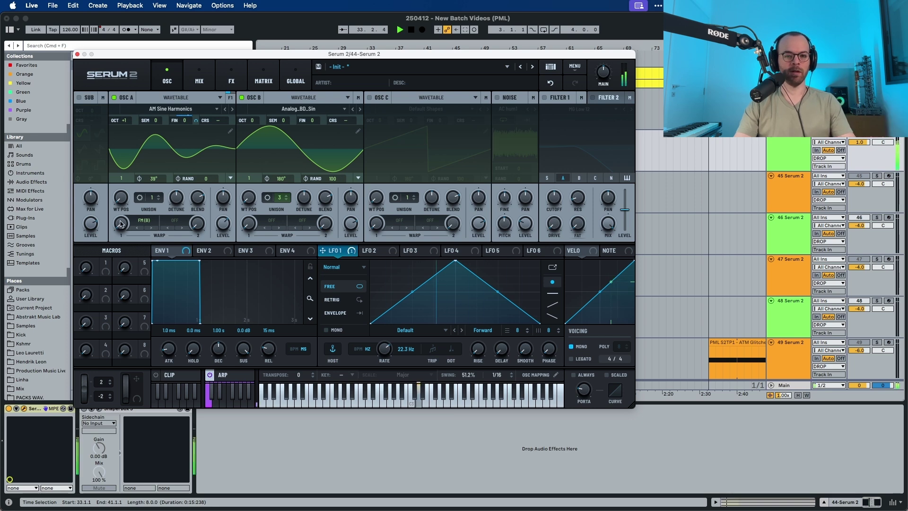
mouse_move(120, 223)
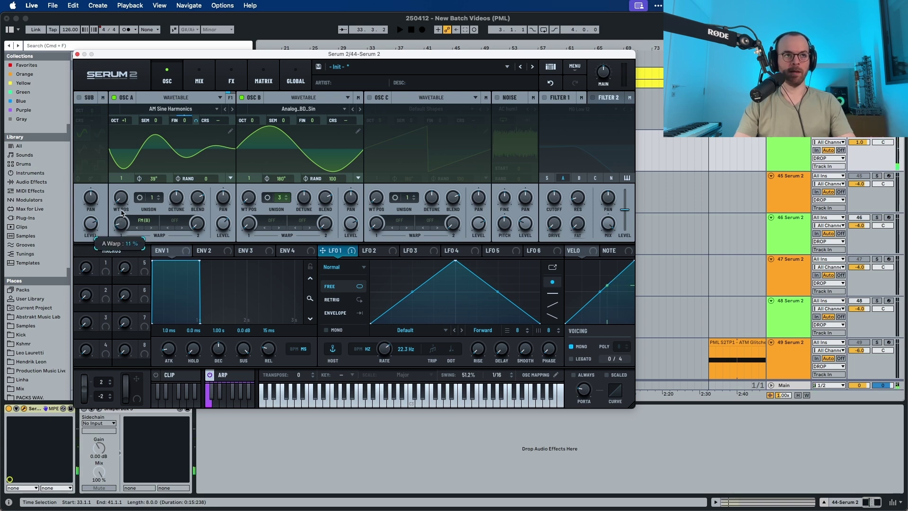
key("space")
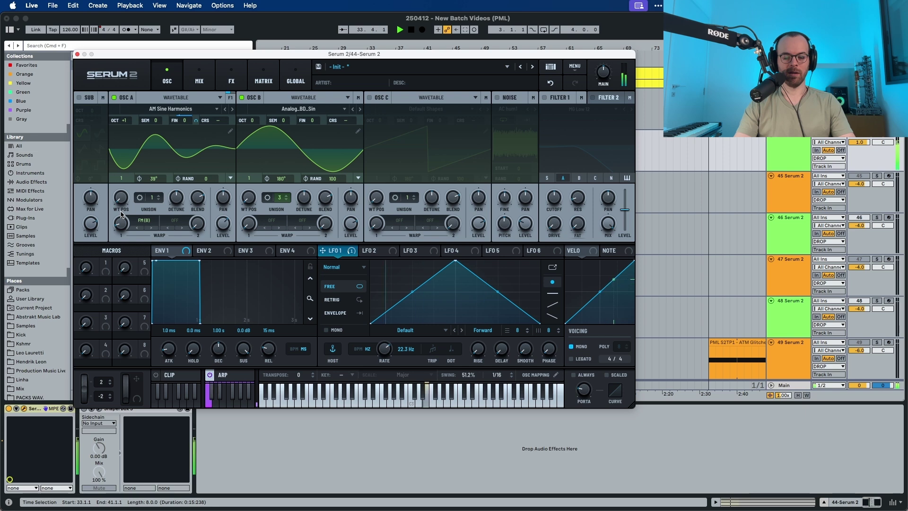
key("space")
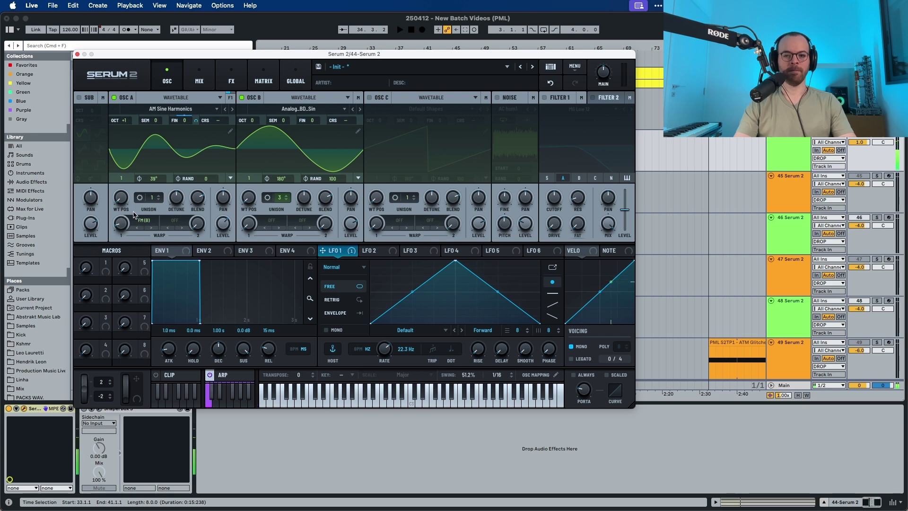
Step: Reduce oscillator B's unison detune and lower its level by ear during playback
left_click(304, 205)
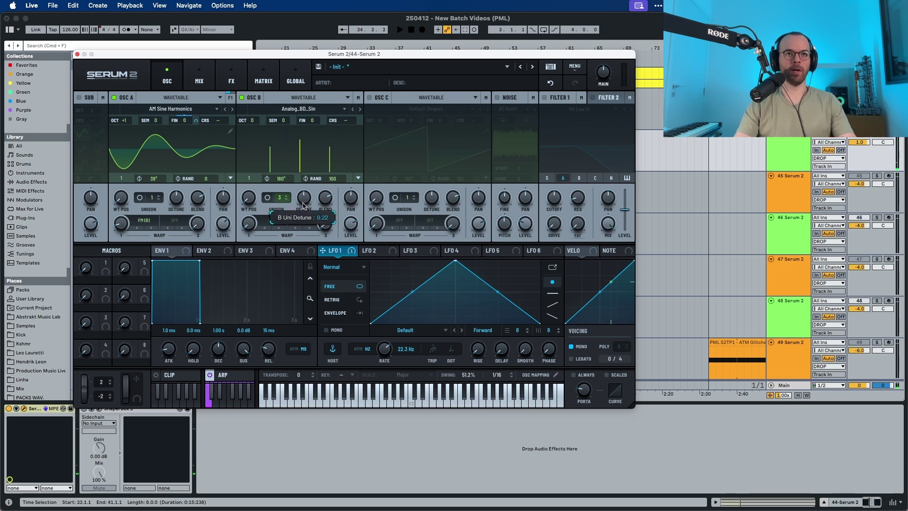
key("space")
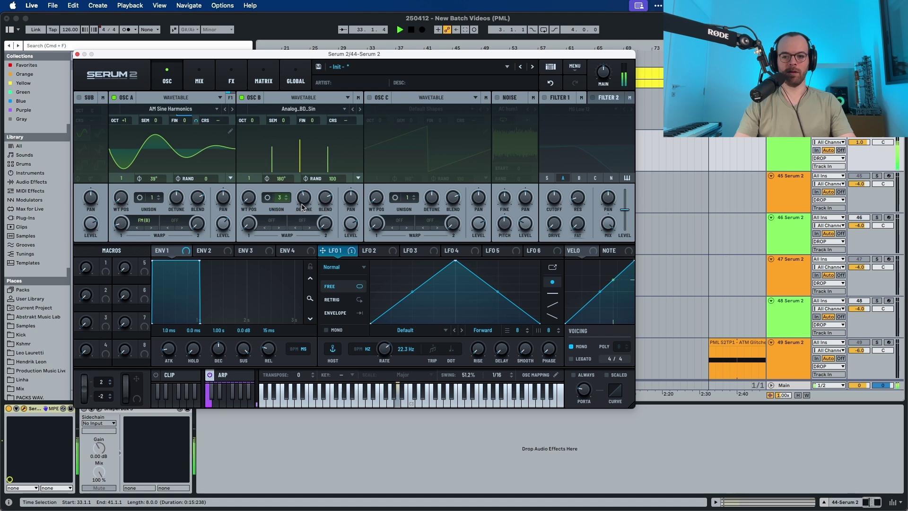
left_click_drag(356, 223, 349, 241)
key("space")
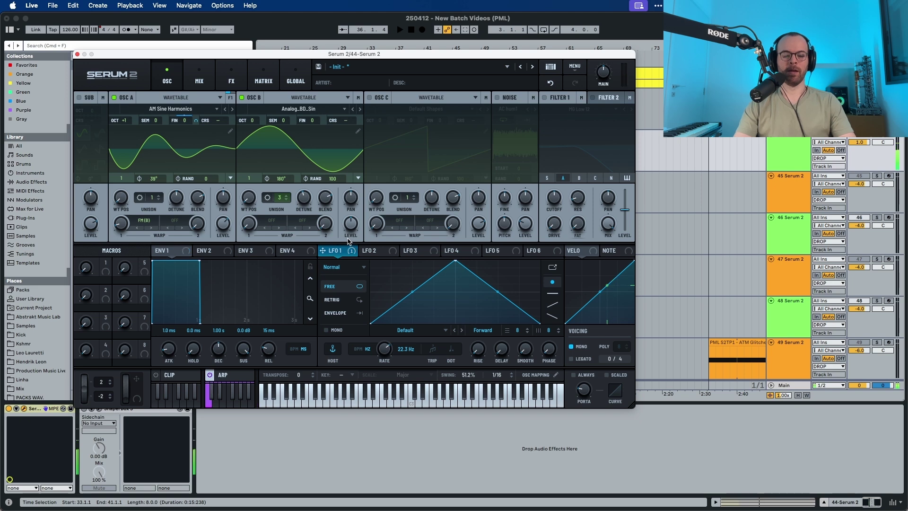
Step: Set oscillator B's first warp mode to Bend + and raise its amount by ear during playback
left_click(272, 224)
mouse_move(281, 251)
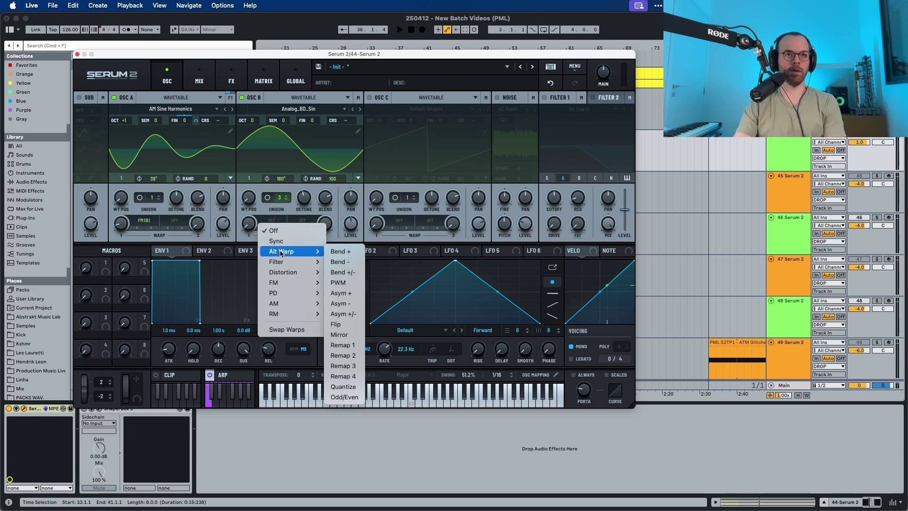
left_click(339, 252)
key("space")
left_click_drag(248, 224, 256, 149)
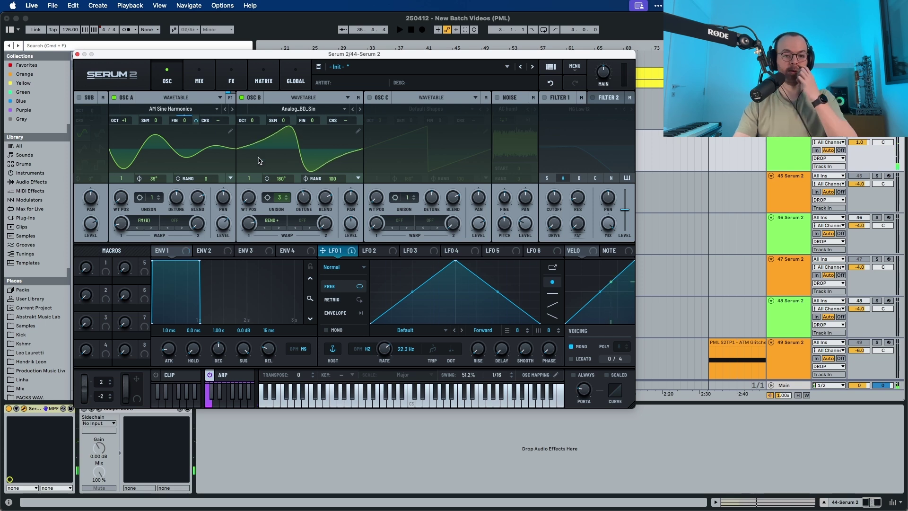
Step: Set oscillator B's second warp mode to HPF and adjust its amount by ear
left_click(313, 224)
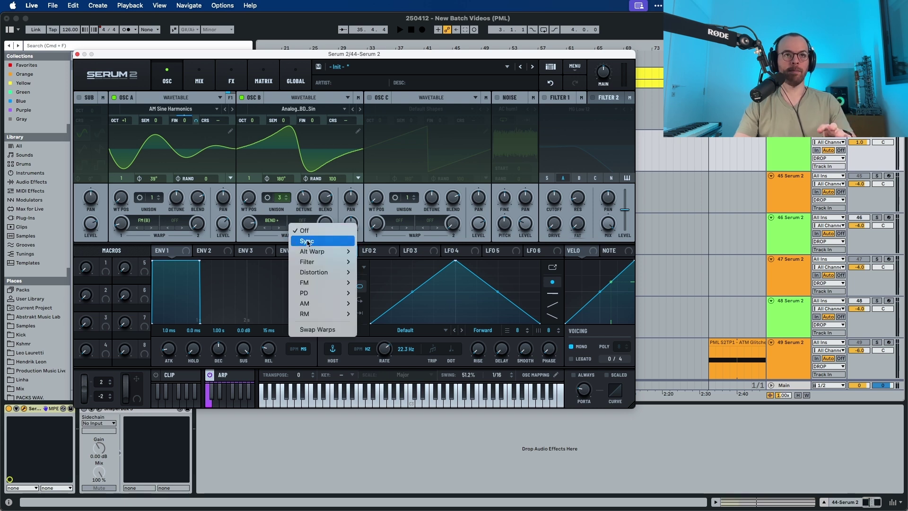
mouse_move(317, 261)
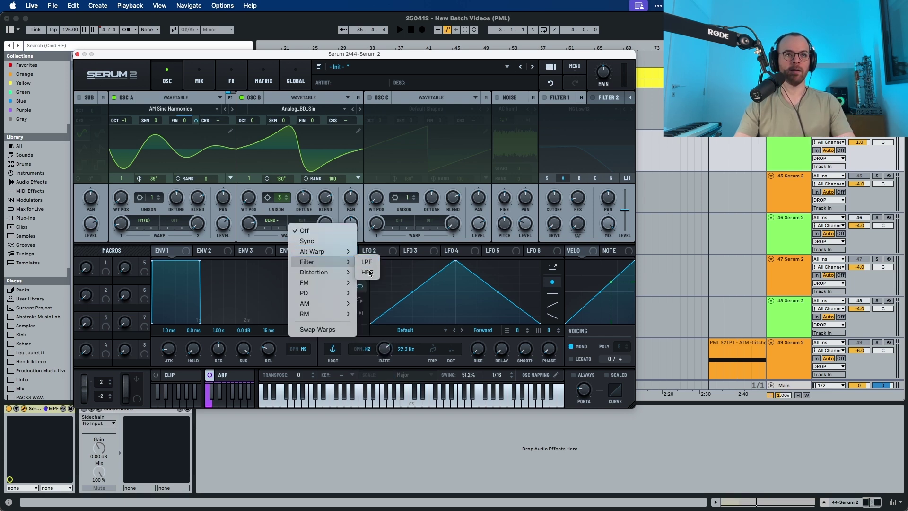
left_click(367, 273)
left_click_drag(326, 225, 330, 189)
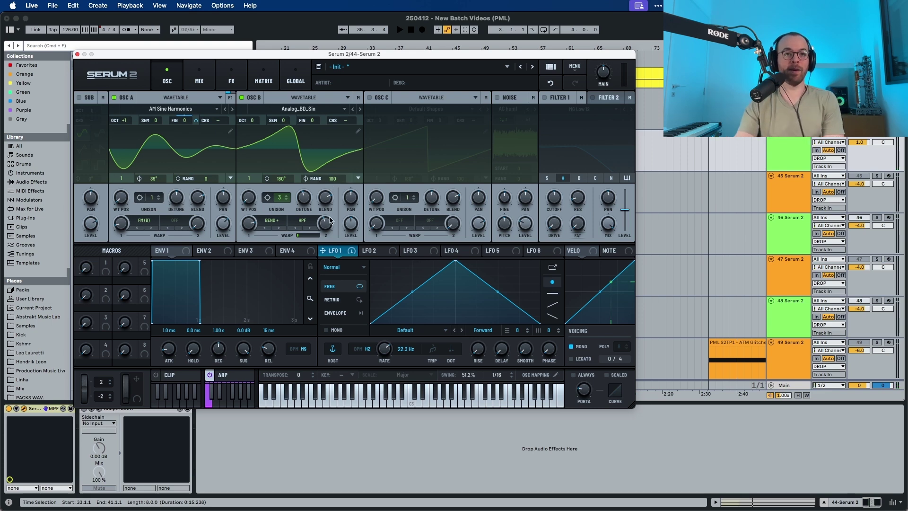
Step: Set LFO 2 to Free mode with a rate of 2 bar, auditioning the sound
left_click(378, 252)
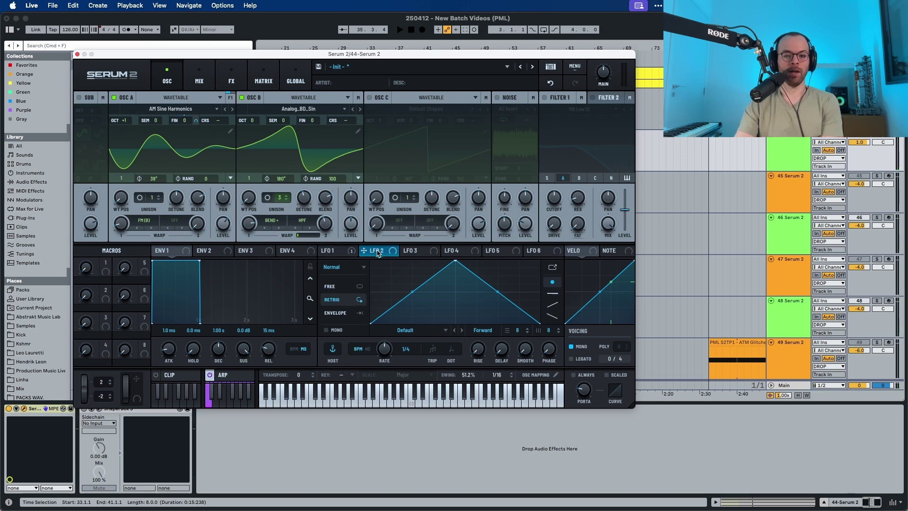
left_click(338, 287)
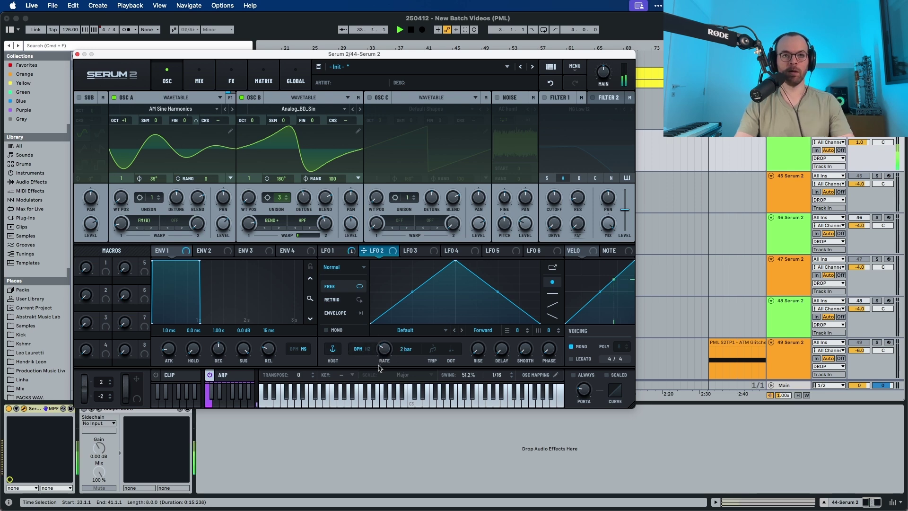
key("space")
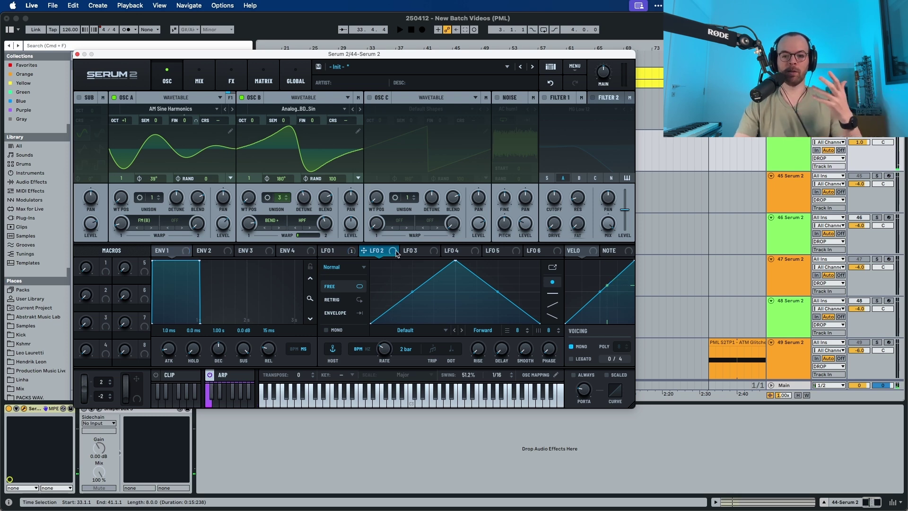
Step: Assign LFO 2 to oscillator A's FM warp amount with a small modulation depth and audition it
left_click_drag(396, 252, 108, 248)
key("space")
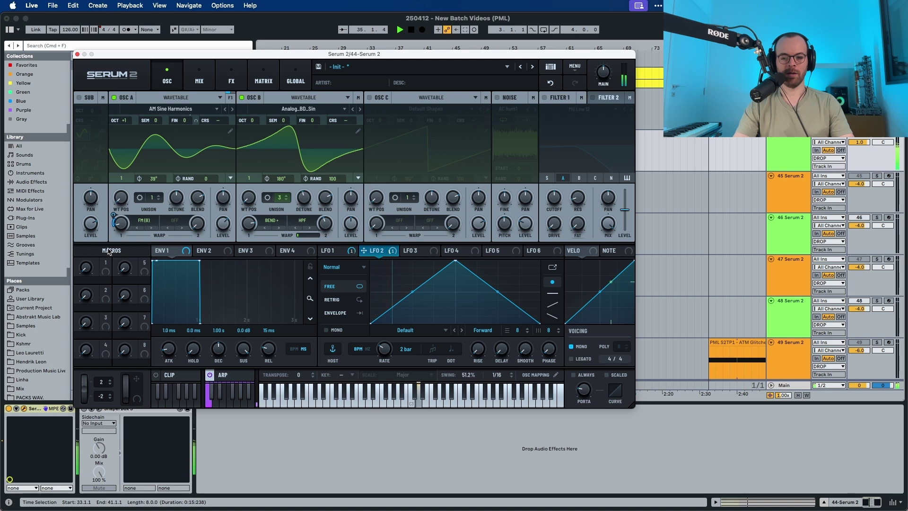
key("space")
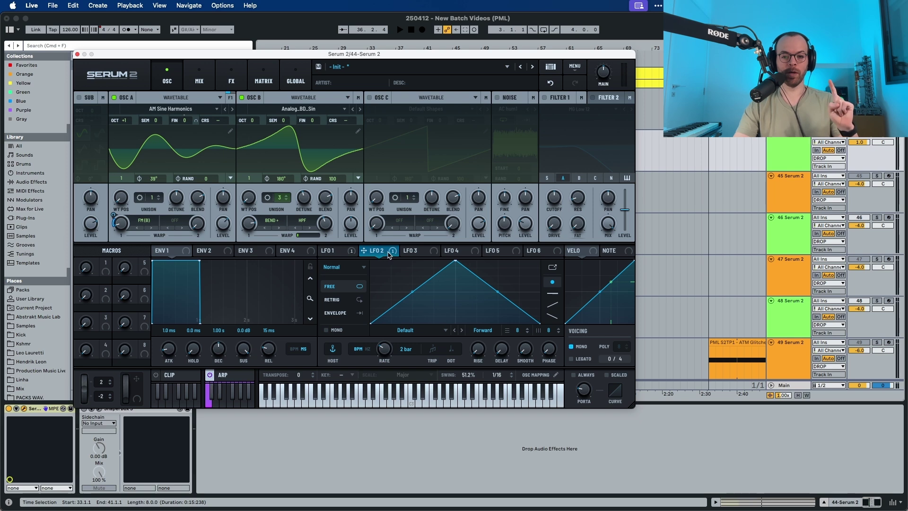
Step: Assign LFO 2 to oscillator B's Bend + warp amount and adjust the modulation by ear
left_click_drag(391, 254, 246, 189)
key("space")
key("space")
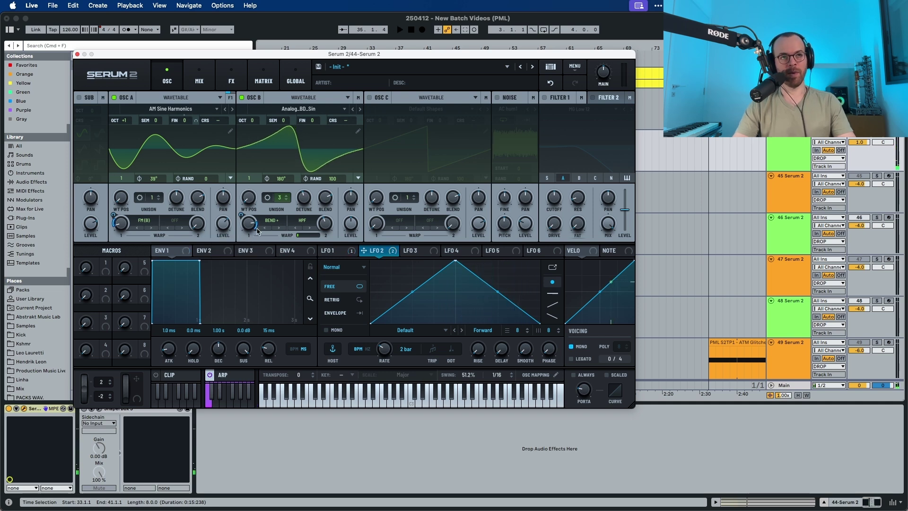
key("space")
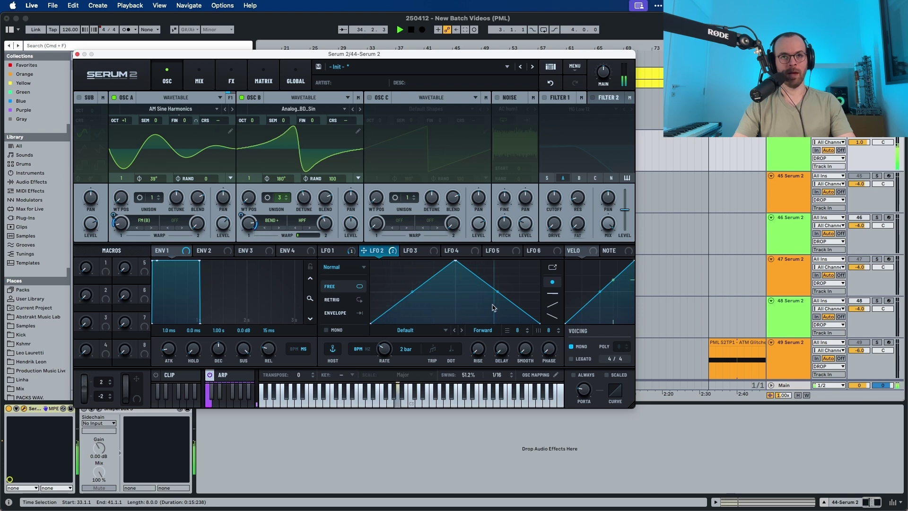
key("space")
Step: Assign LFO 2 to oscillator B's unison detune and audition the modulation
left_click_drag(390, 256, 294, 213)
key("space")
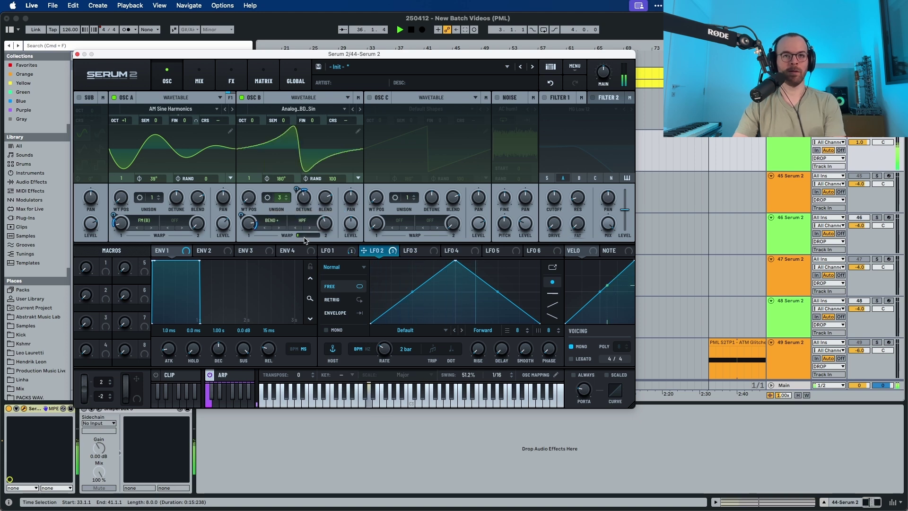
key("space")
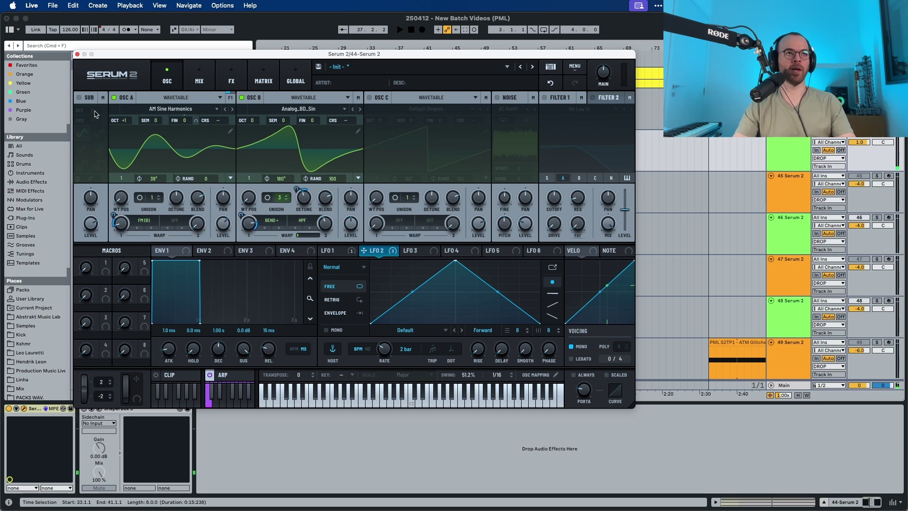
Step: Enable the sub oscillator with the rounded sine shape, set its octave to +2, and lower its level by ear
left_click(80, 98)
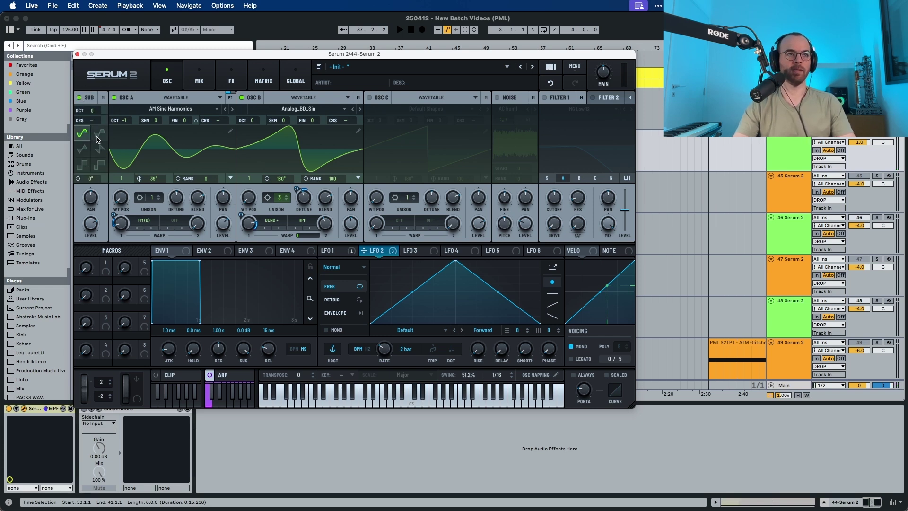
left_click(99, 133)
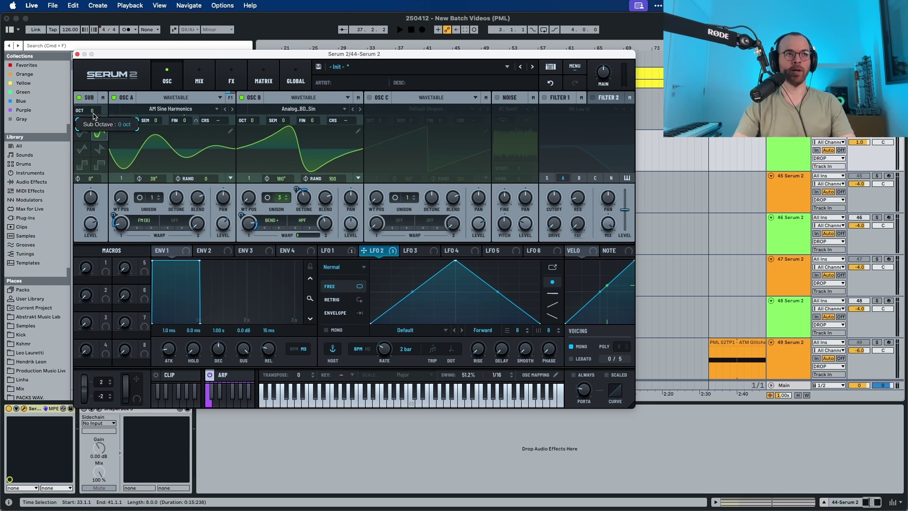
key("space")
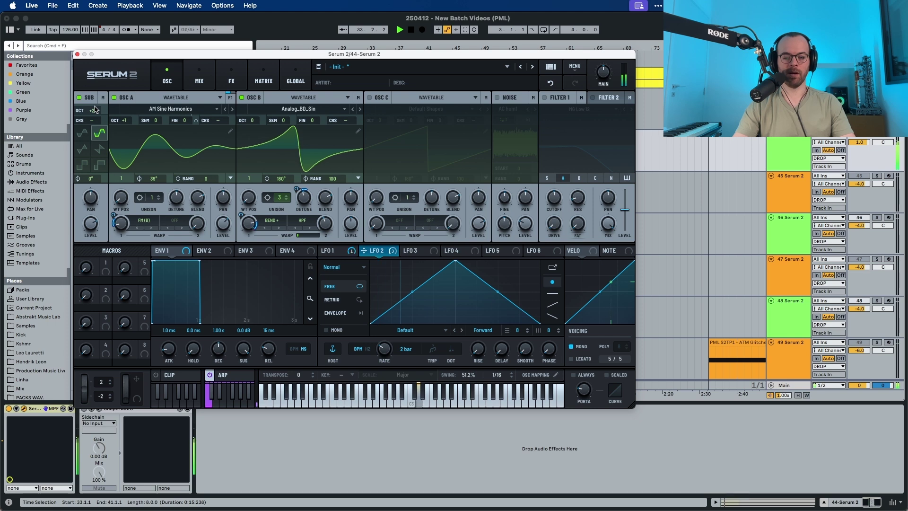
key("space")
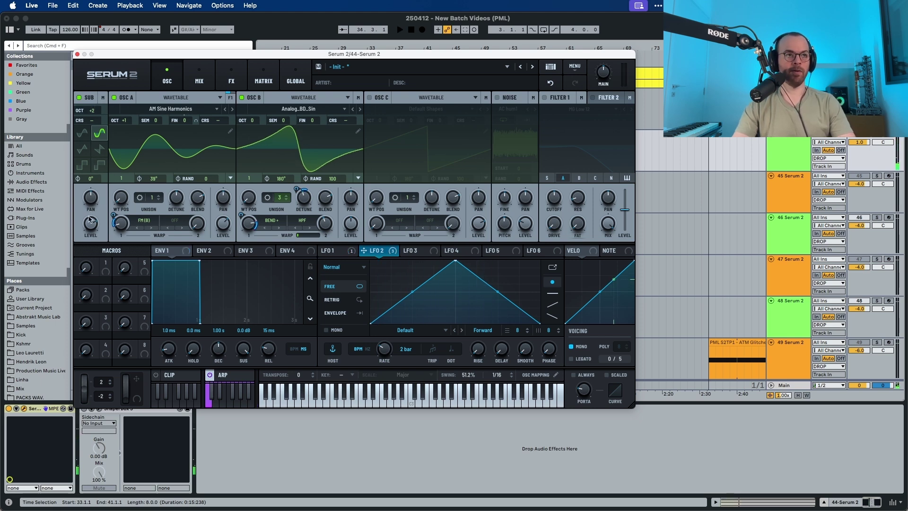
left_click_drag(89, 241, 90, 271)
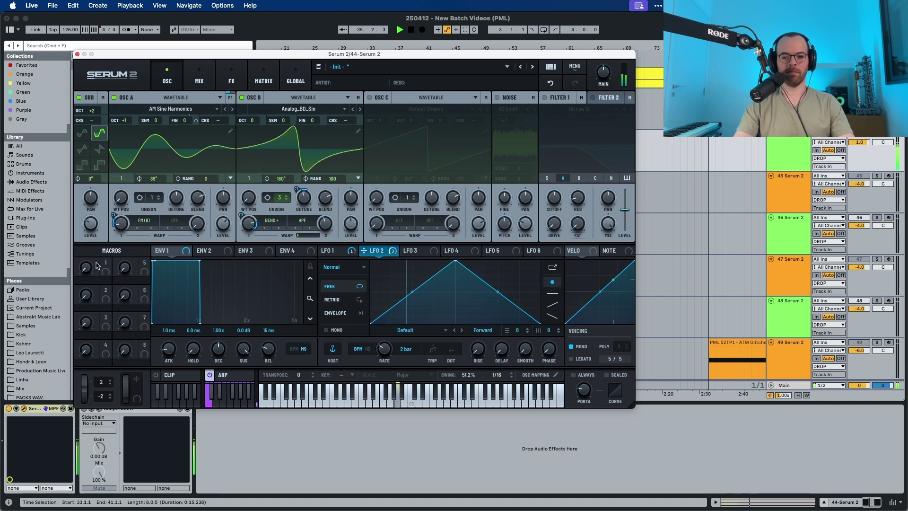
key("space")
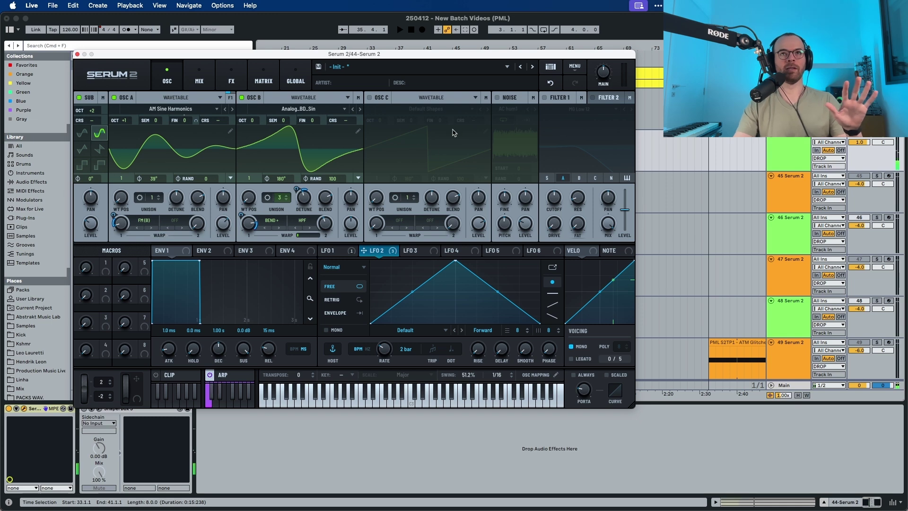
Step: Enable the noise oscillator, switch its source to White, and audition the sound
left_click(497, 98)
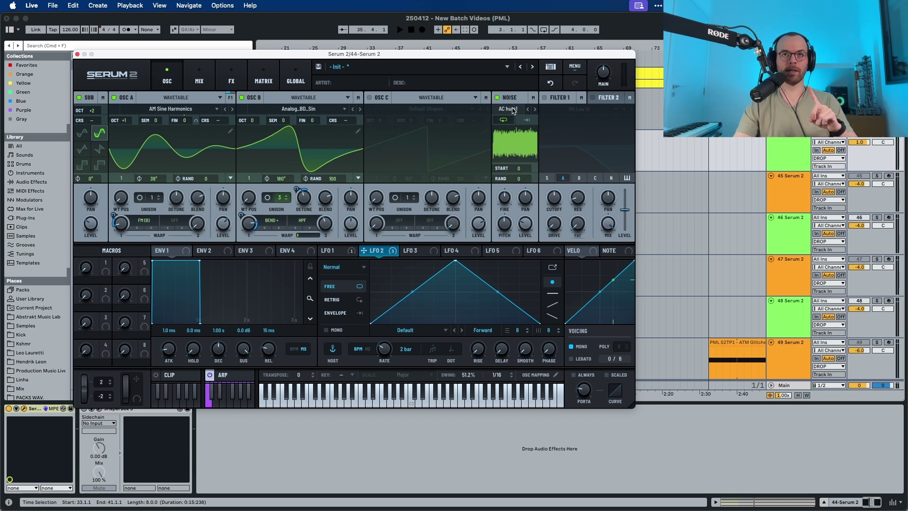
left_click(514, 110)
left_click(595, 199)
key("space")
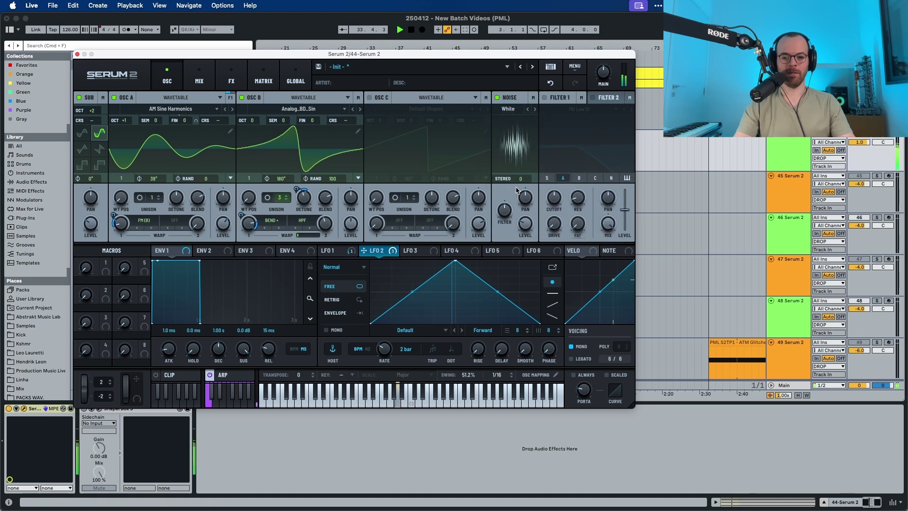
key("space")
Step: Set the white noise's stereo amount to 54 and audition the result
left_click_drag(517, 179, 524, 124)
key("space")
key("space")
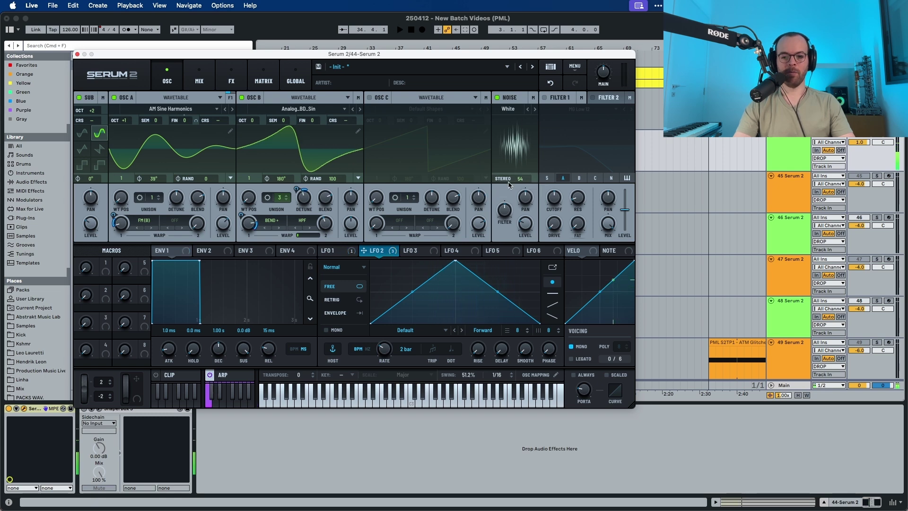
Step: Adjust the white noise's pitch by ear and assign LFO 3 to the noise level with an amount of 61%
key("space")
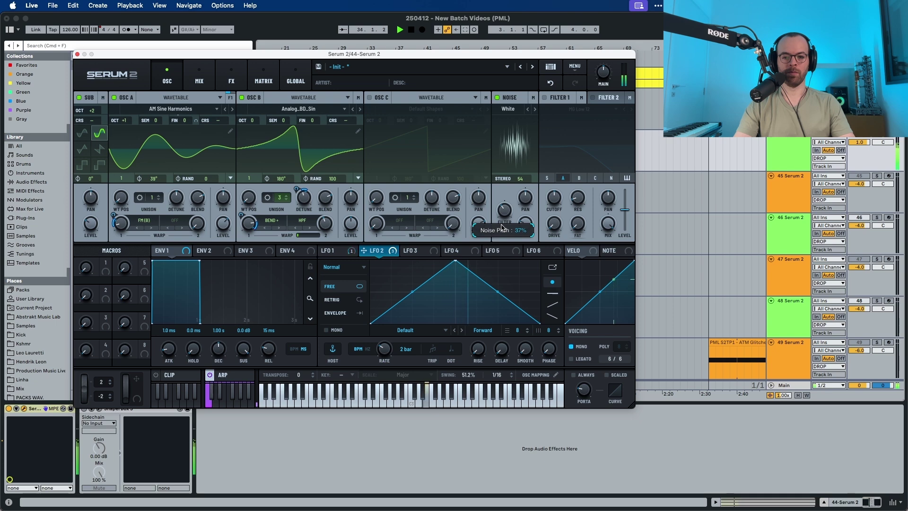
key("space")
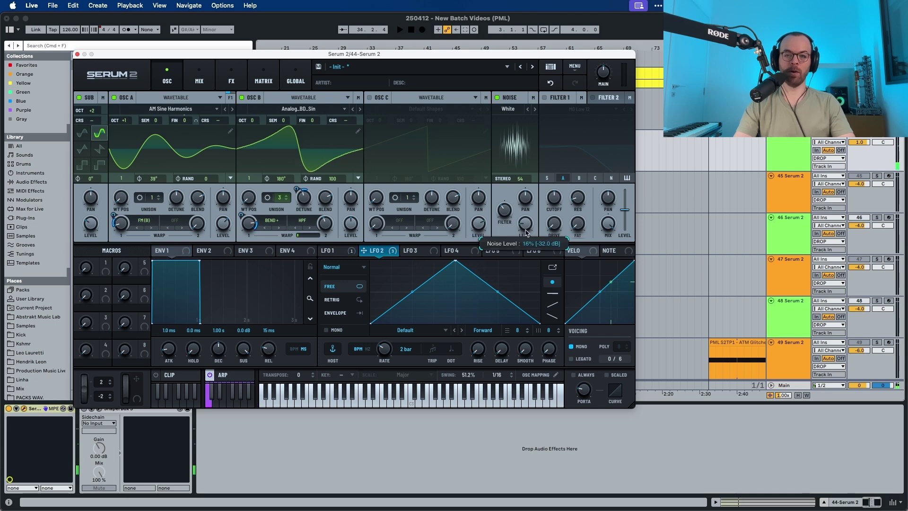
left_click(411, 251)
left_click_drag(434, 252, 515, 235)
key("space")
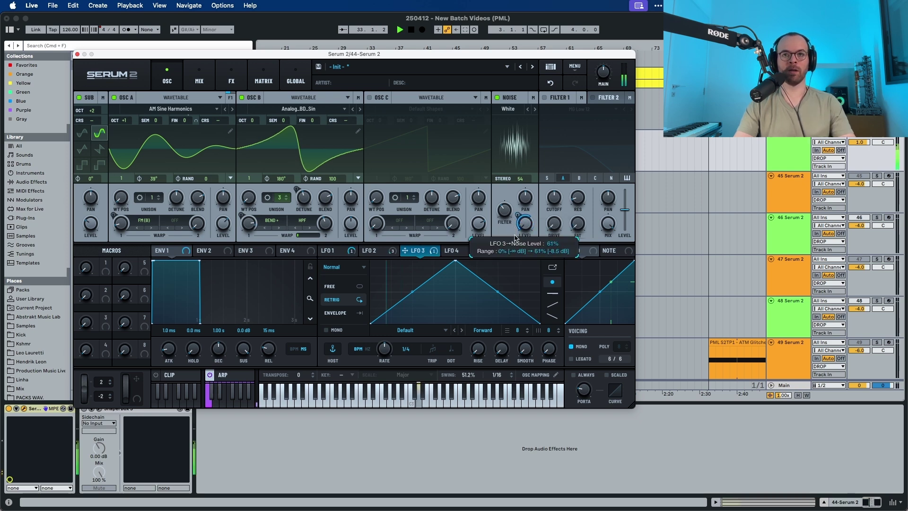
key("space")
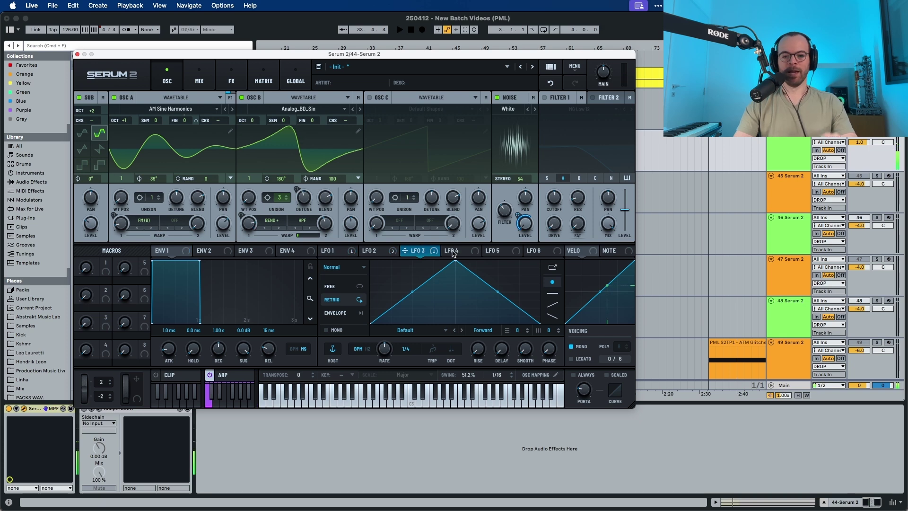
Step: Set LFO 3 to free-running mode with a dotted 1/8 rate and audition the modulation
left_click(345, 287)
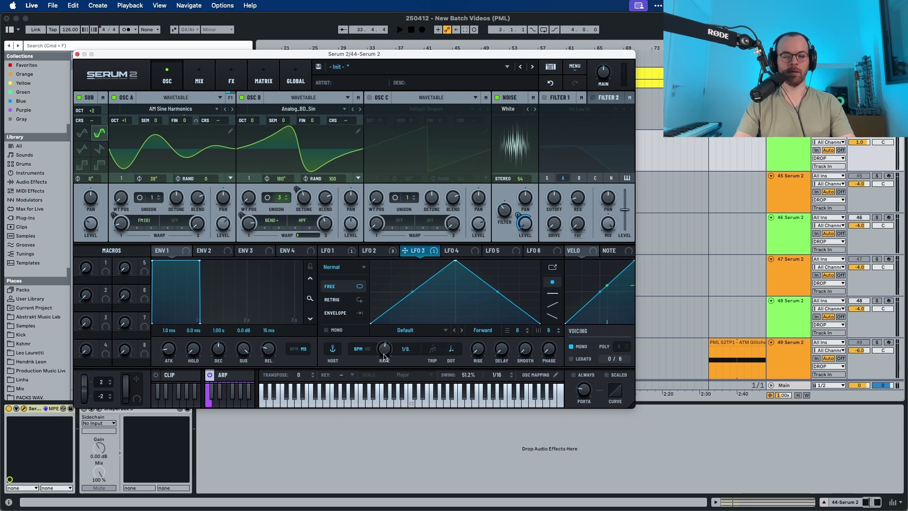
key("space")
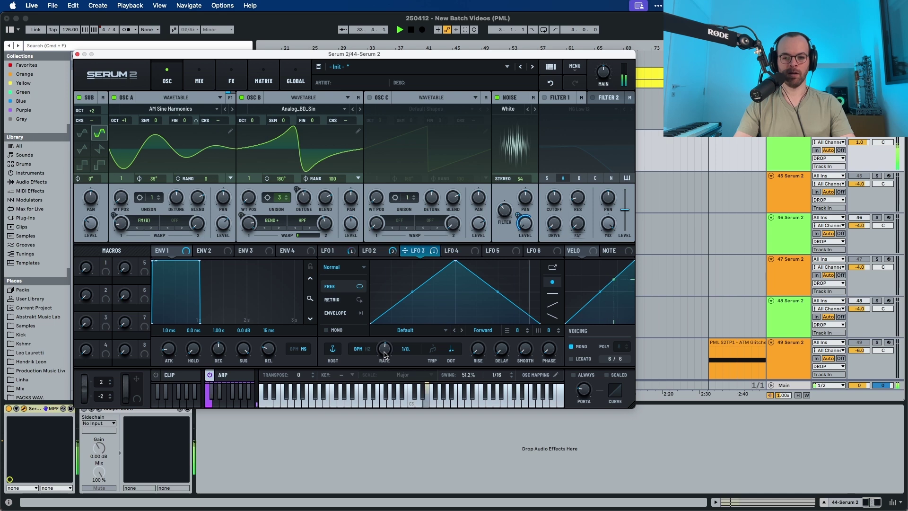
key("space")
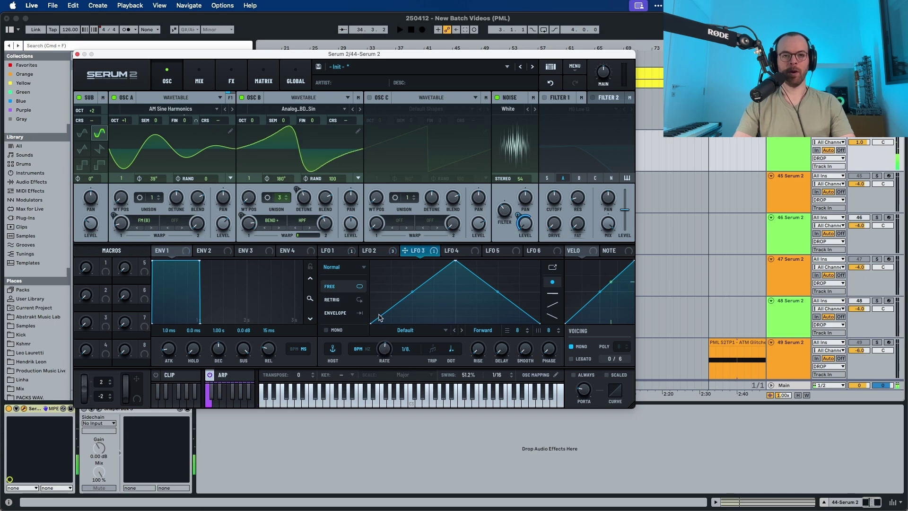
Step: Reshape LFO 3 into a falling curve using the Saw Down Curved shape, and fine-tune its curvature while auditioning
left_click_drag(453, 261, 350, 245)
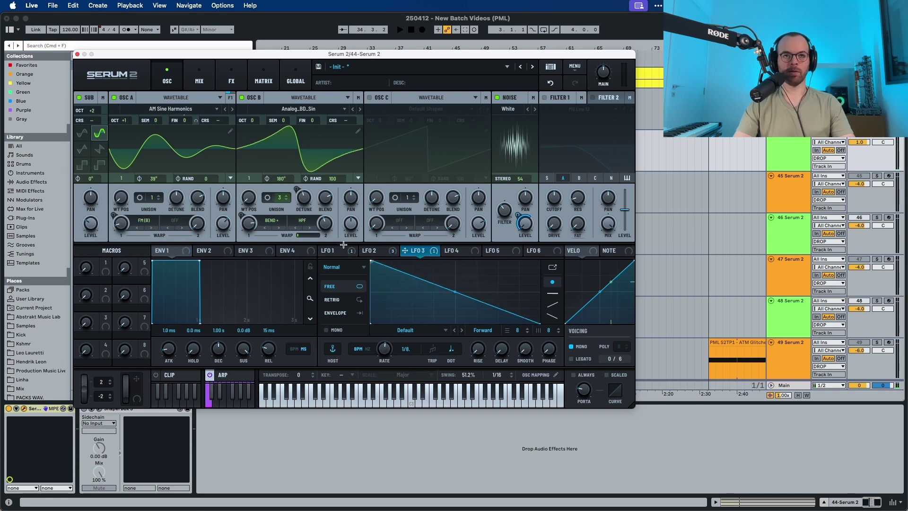
left_click_drag(453, 292, 455, 307)
left_click(412, 330)
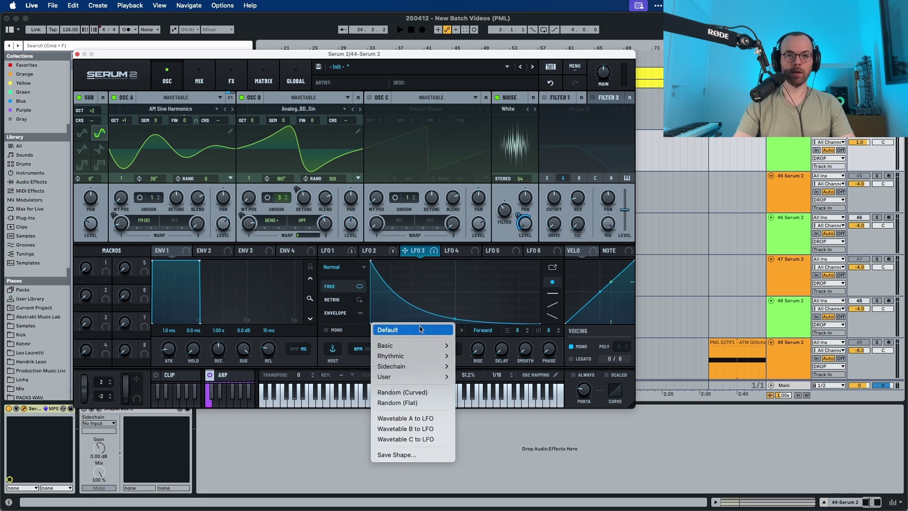
mouse_move(403, 358)
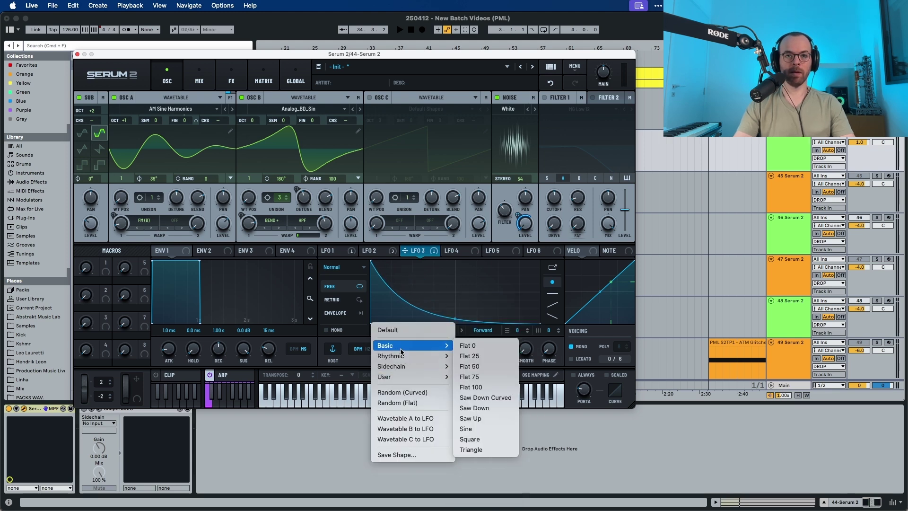
left_click(494, 399)
key("space")
key("space")
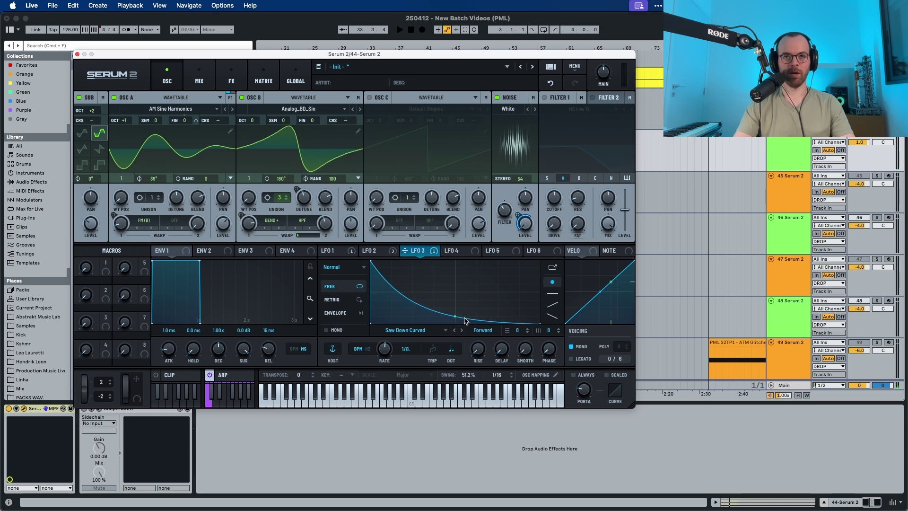
key("space")
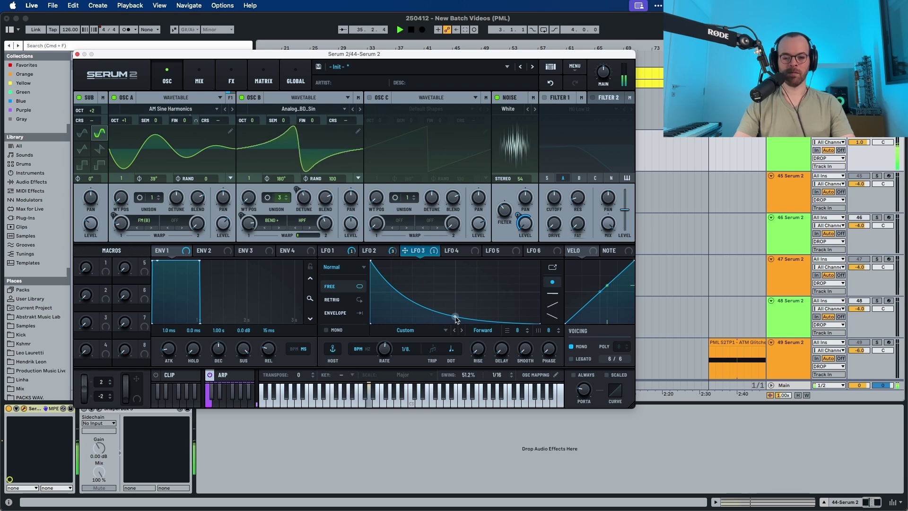
key("space")
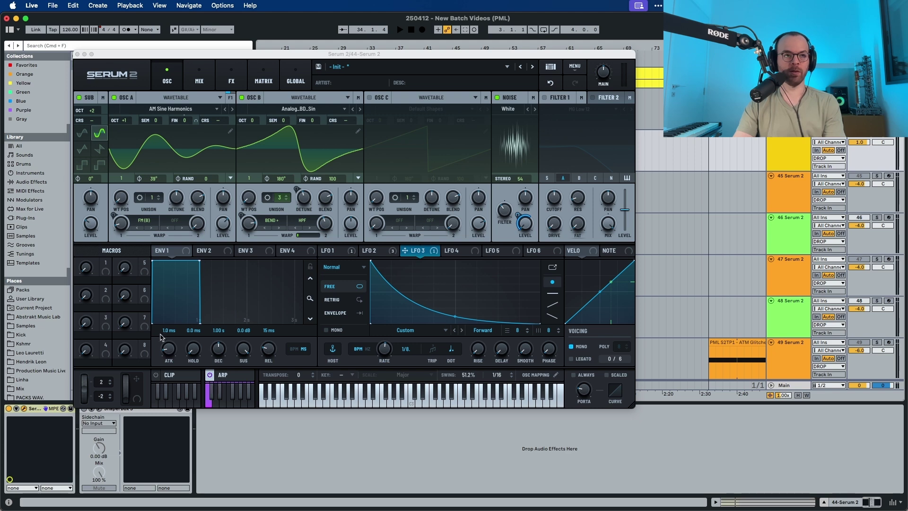
Step: Shape envelope 1 with a 2.8 ms attack, a 192 ms decay and the sustain fully down
left_click_drag(164, 352, 165, 349)
key("space")
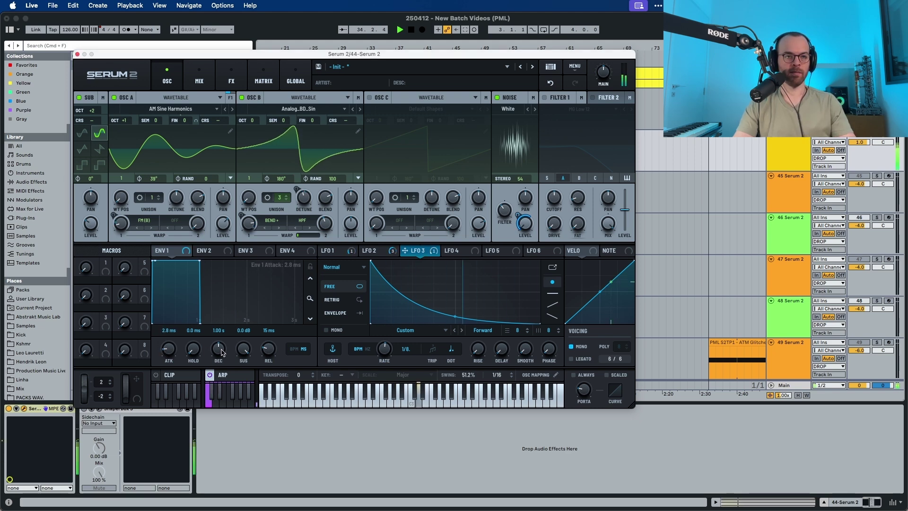
key("space")
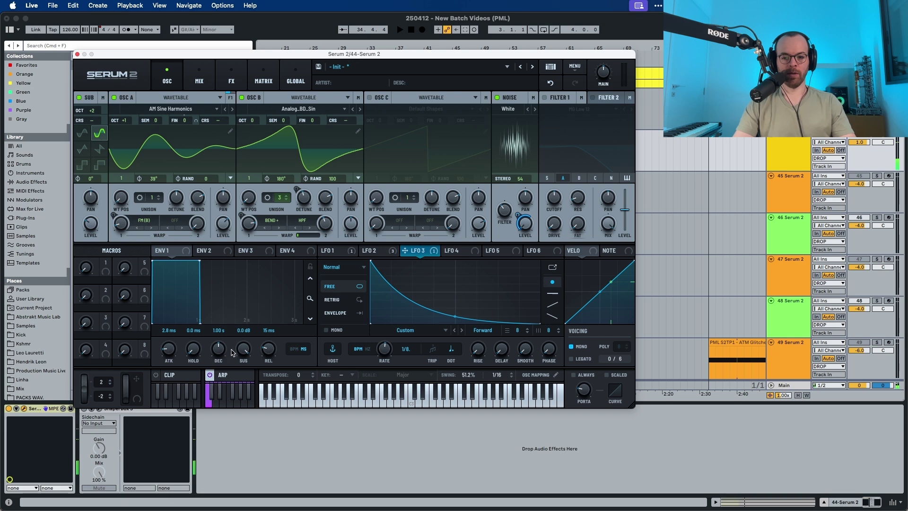
left_click_drag(249, 353, 232, 480)
key("space")
left_click_drag(215, 353, 212, 365)
key("space")
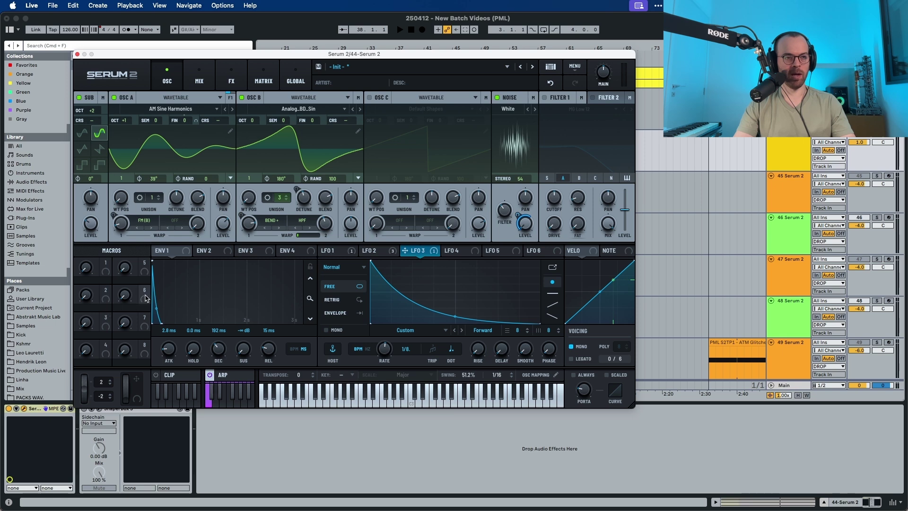
Step: Set envelope 1's release to 71 ms and audition the arpeggio
key("space")
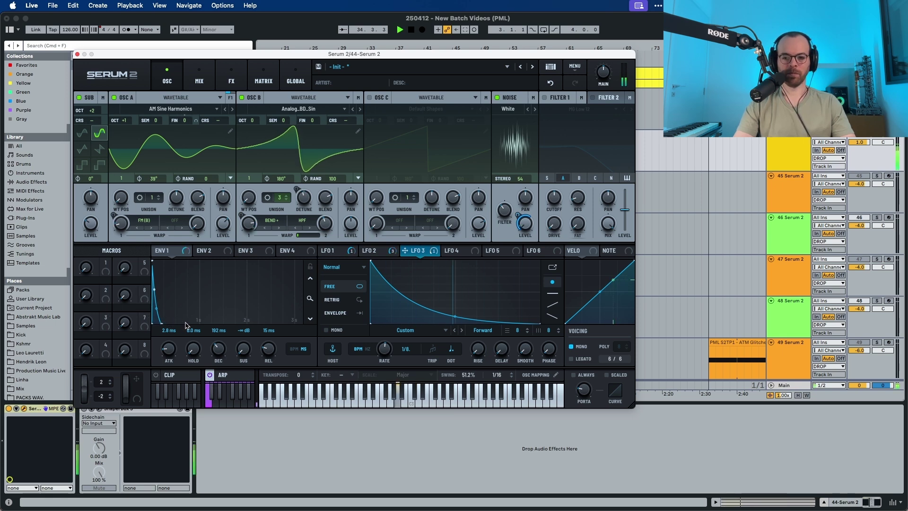
key("space")
left_click_drag(265, 349, 263, 339)
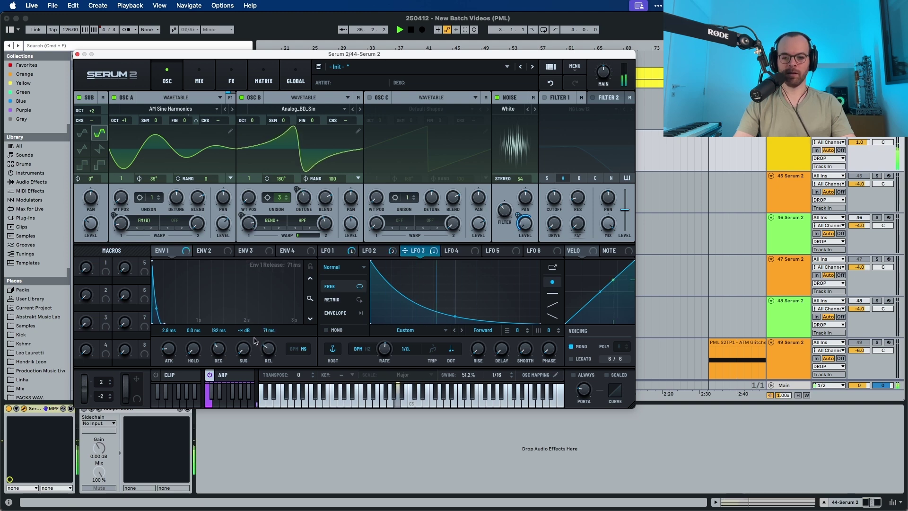
key("space")
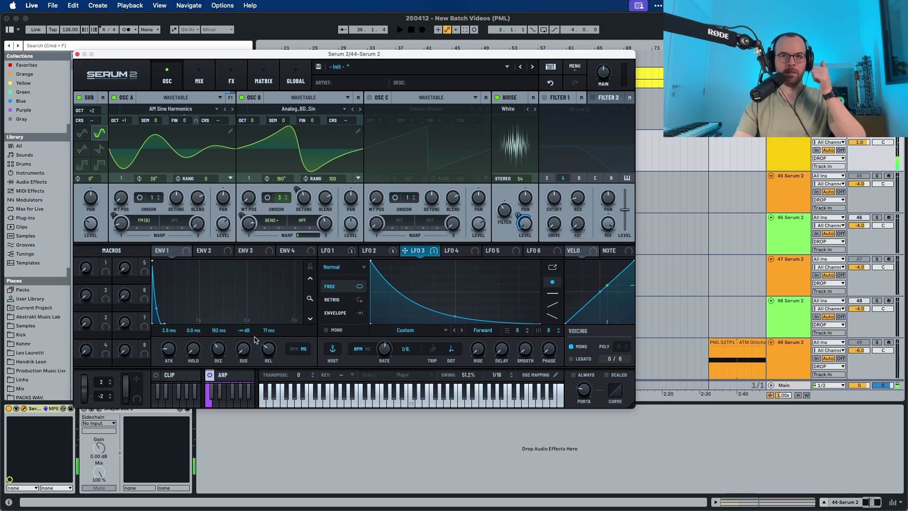
Step: Enable filter 1 as MG Low 24 for oscillator B only, and raise its cutoff by ear
left_click(546, 98)
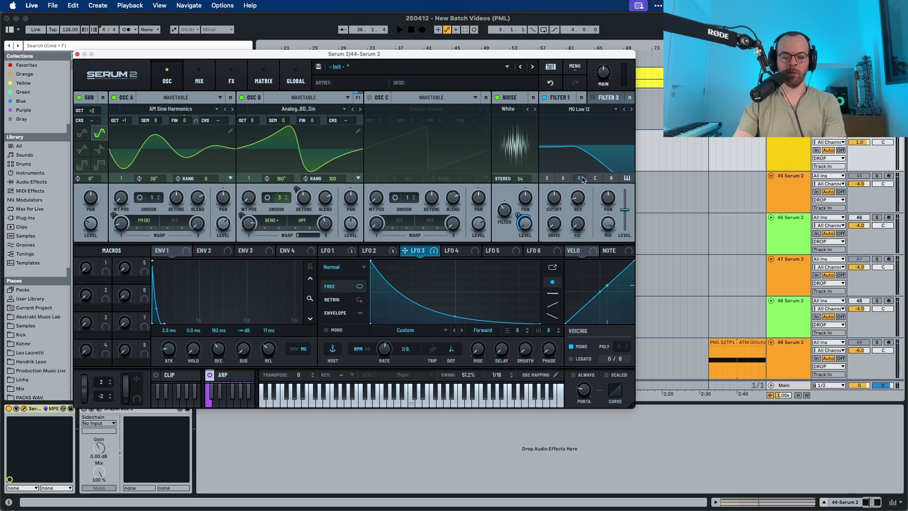
key("space")
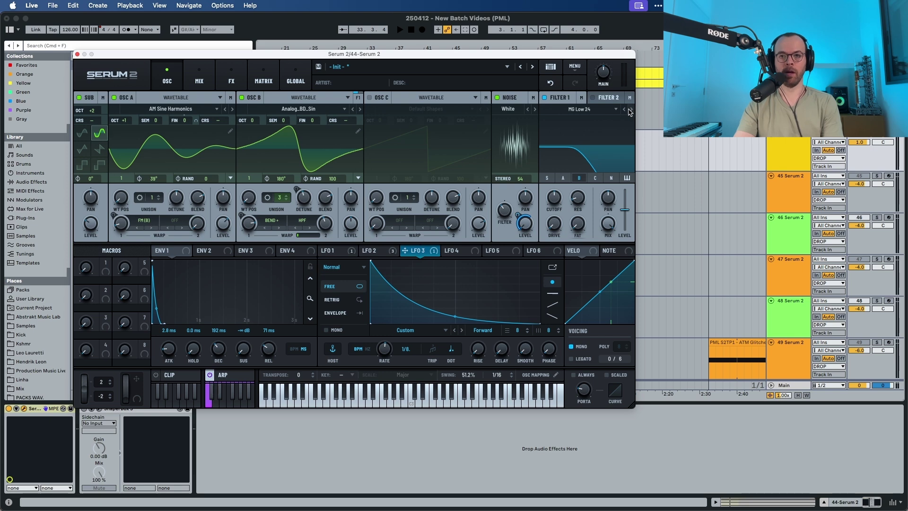
mouse_move(556, 198)
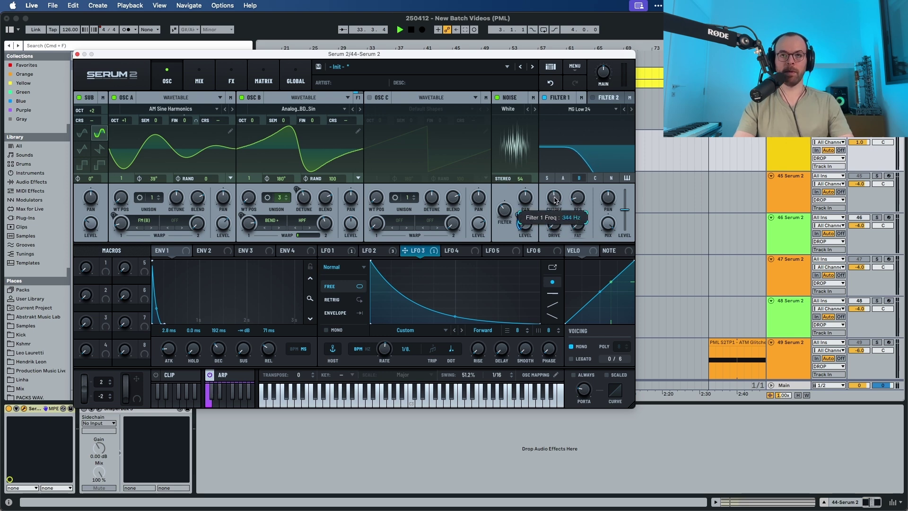
left_click_drag(557, 199, 561, 167)
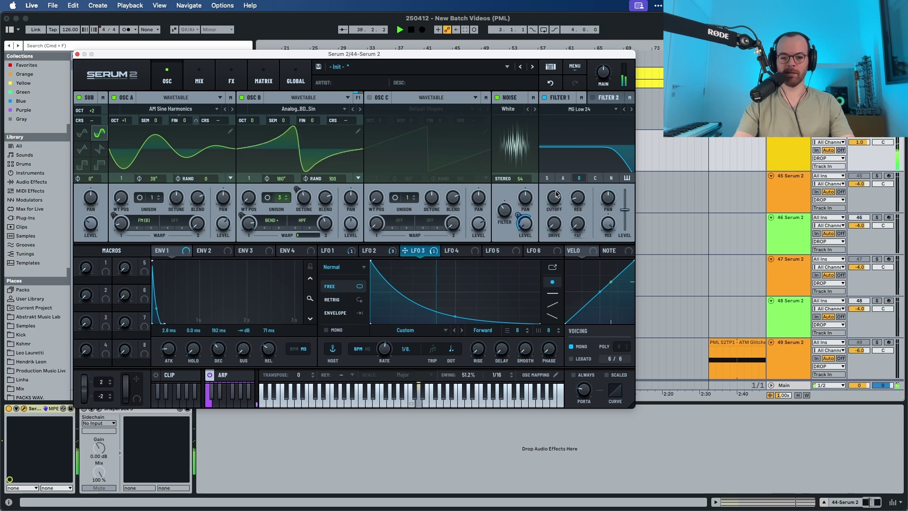
key("space")
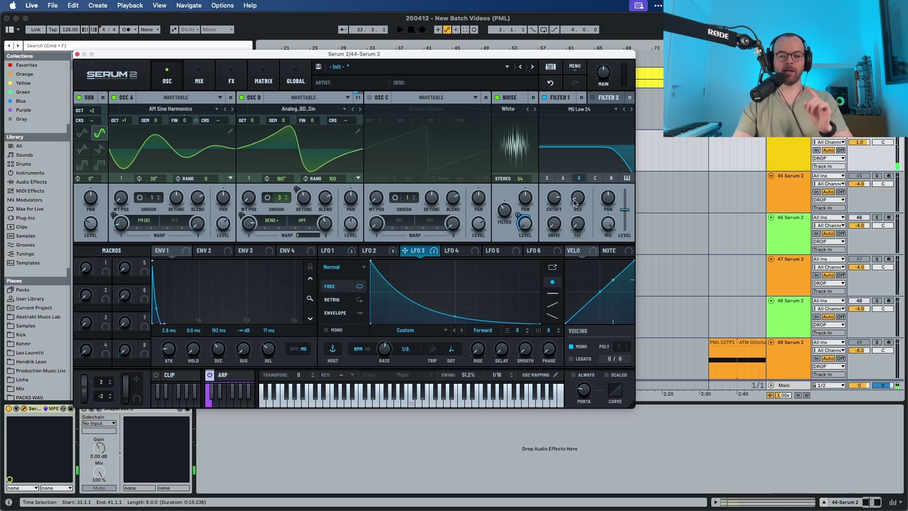
Step: Adjust filter 1's resonance and cutoff by ear, and assign envelope 1 to its cutoff
key("space")
left_click_drag(574, 203, 551, 201)
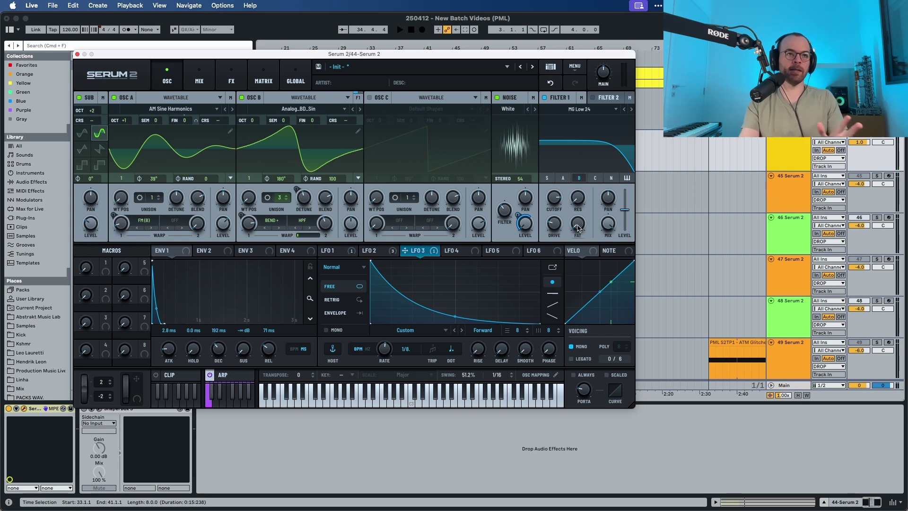
left_click_drag(163, 248, 550, 169)
key("space")
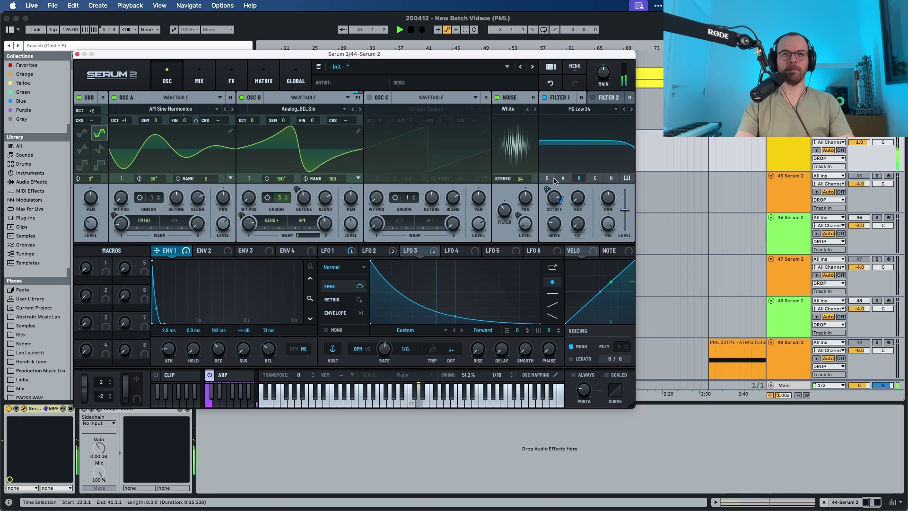
Step: Enable filter 2, route the sub, oscillator A and noise through it, and audition the sound
left_click(602, 102)
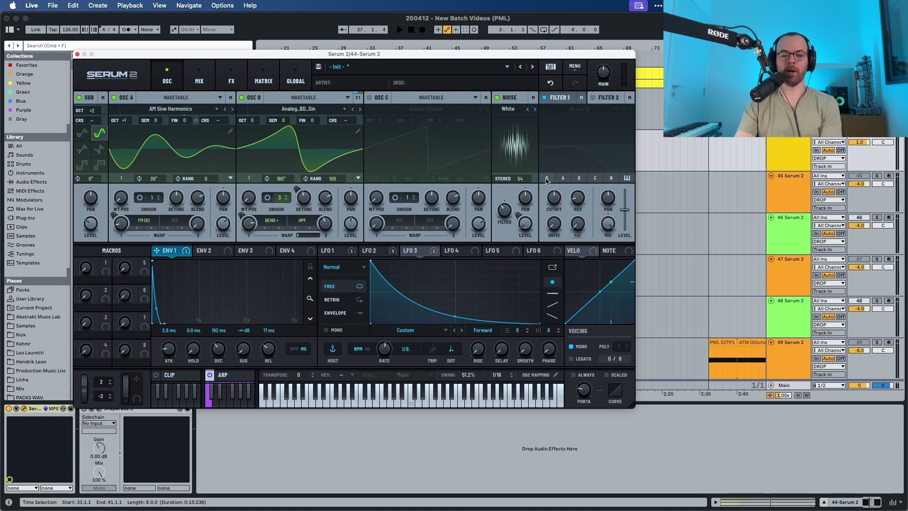
left_click(609, 179)
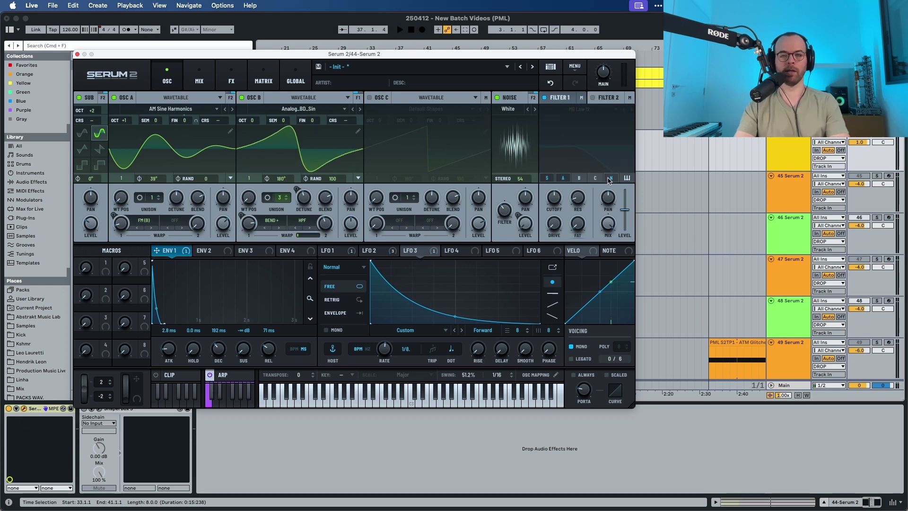
left_click(594, 97)
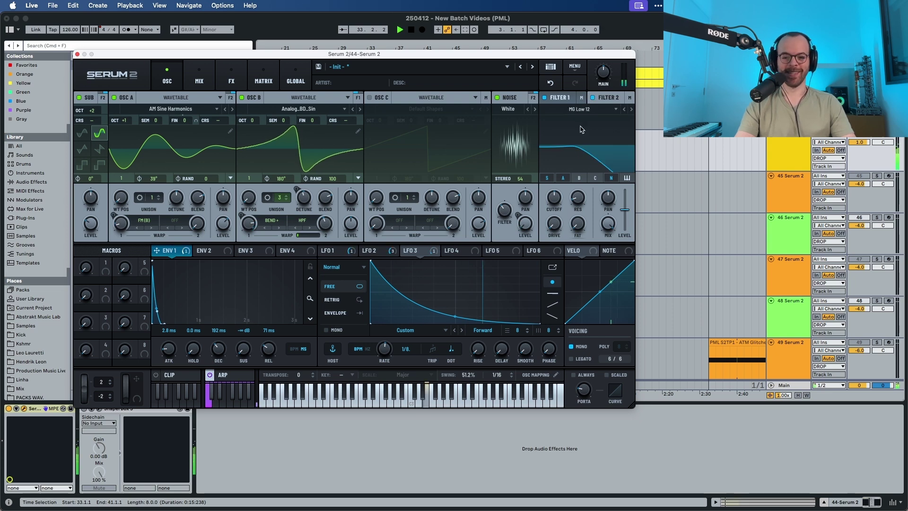
key("space")
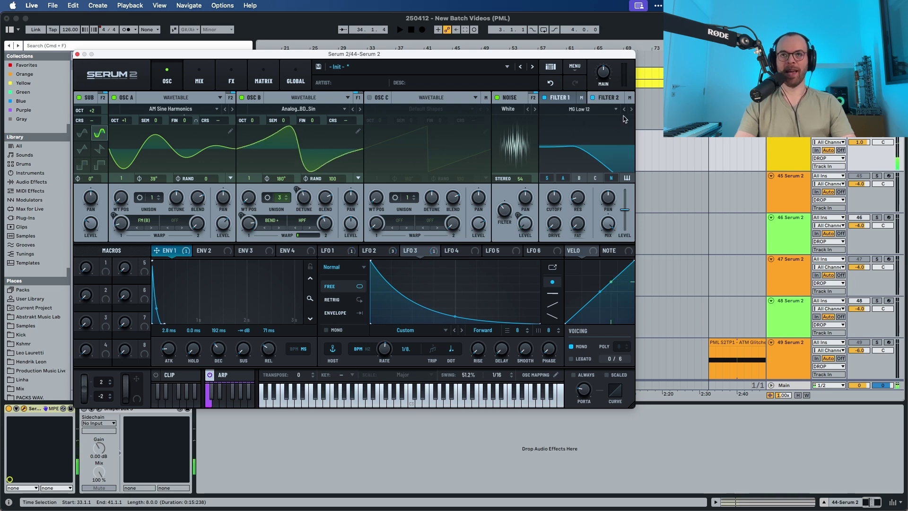
Step: Set filter 2's type to MG Low 18 and raise its cutoff and resonance by ear
key("space")
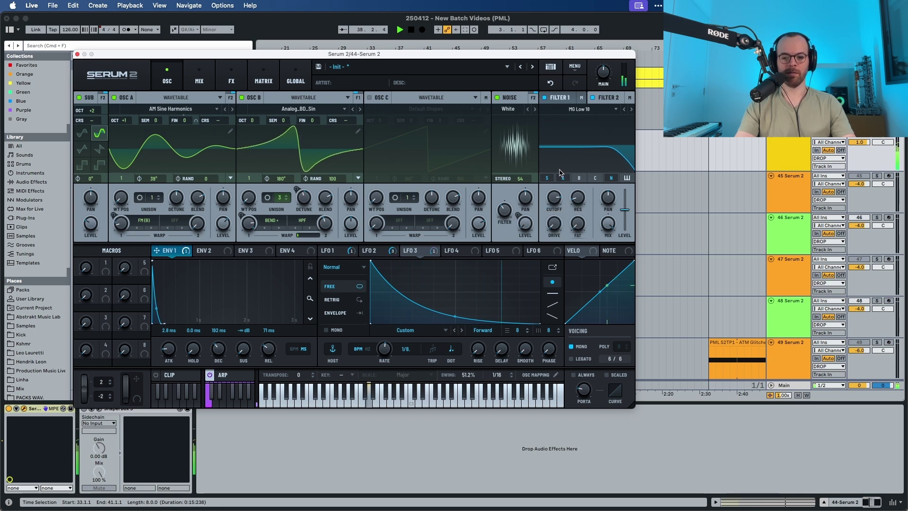
key("space")
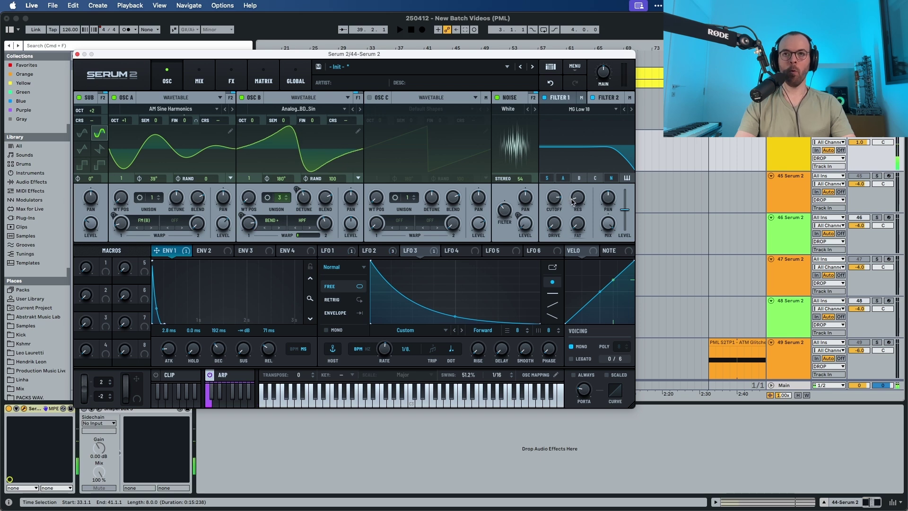
left_click_drag(574, 182, 574, 181)
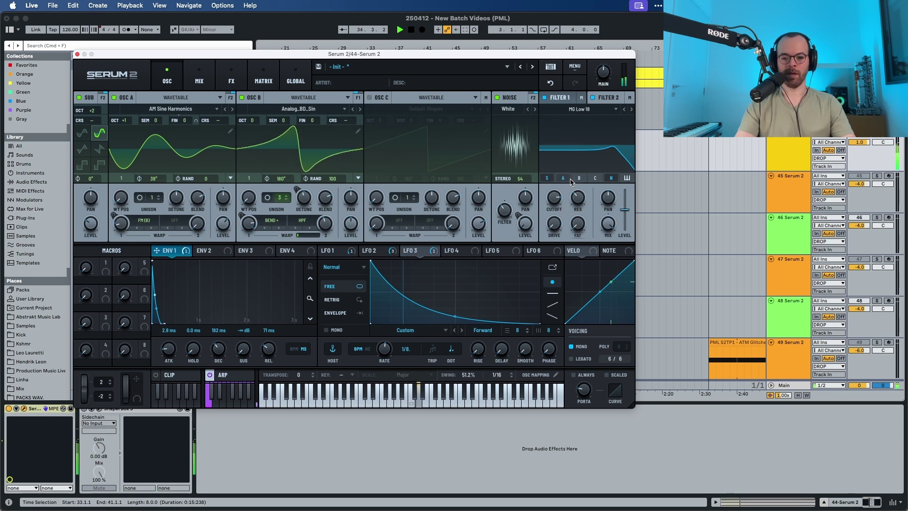
key("space")
Step: Set filter 2's drive to about 15%, assign envelope 1 to its cutoff, and audition the result
key("space")
left_click_drag(553, 221, 552, 215)
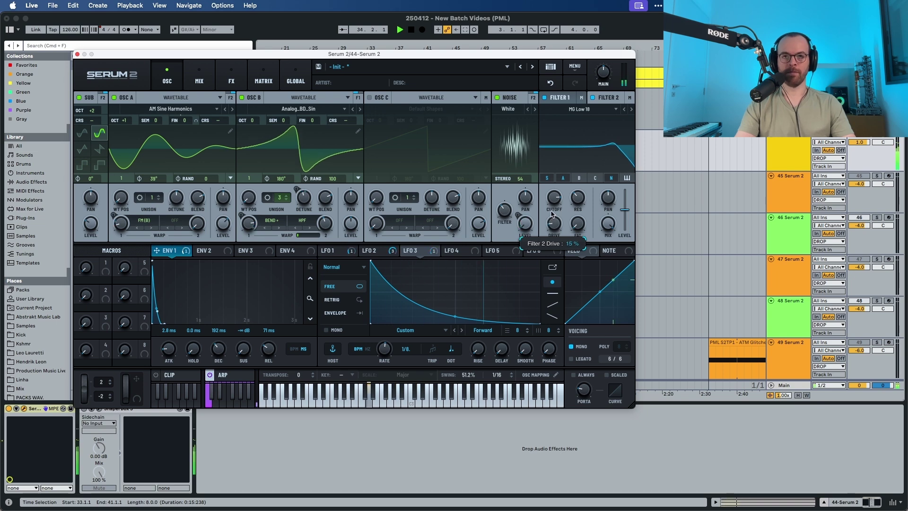
key("space")
left_click_drag(171, 256, 545, 193)
key("space")
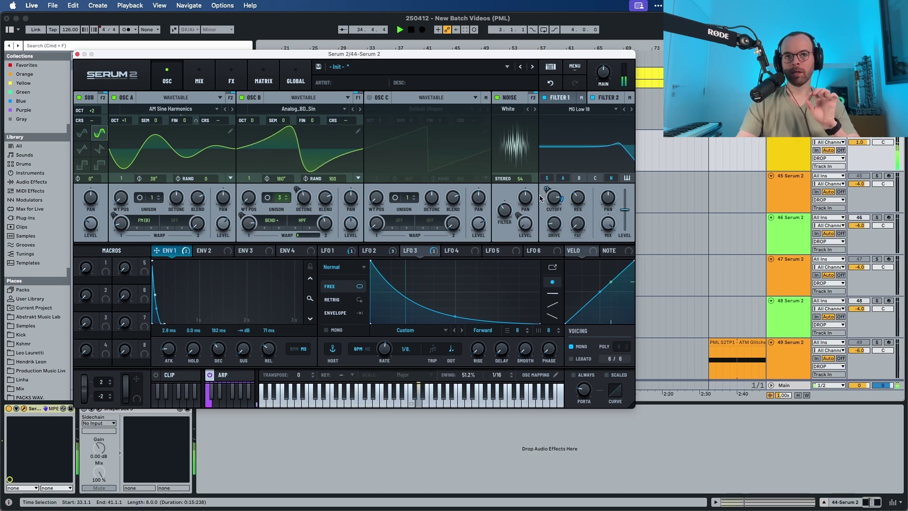
Step: Set LFO 4 to free-running mode with a 3 bar rate, and audition the sound
key("space")
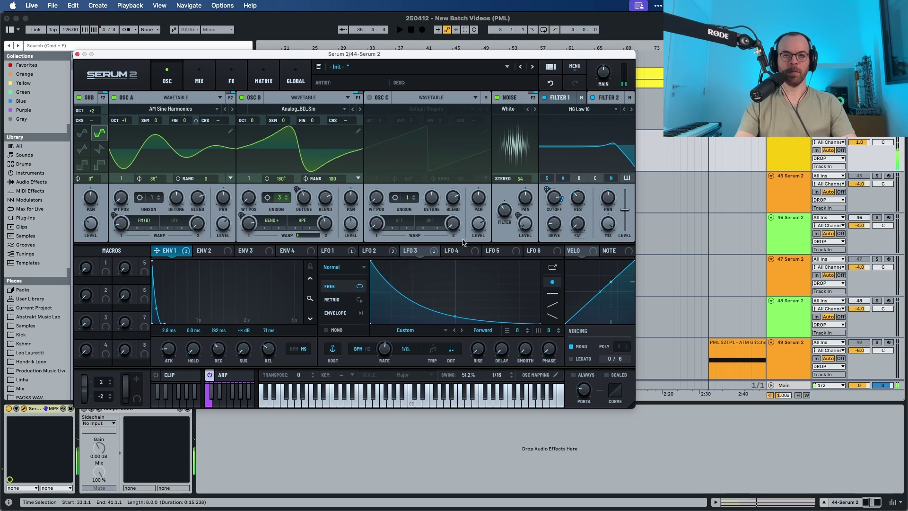
left_click(410, 251)
left_click(465, 251)
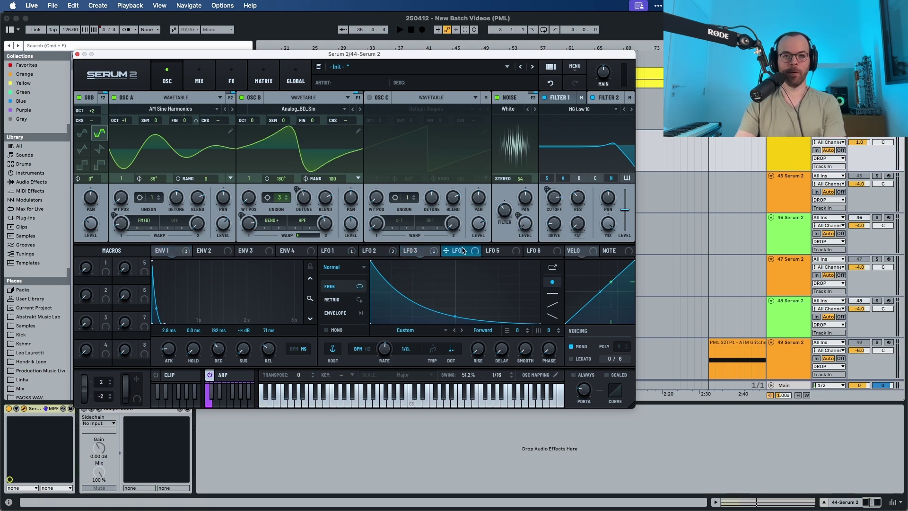
left_click(332, 286)
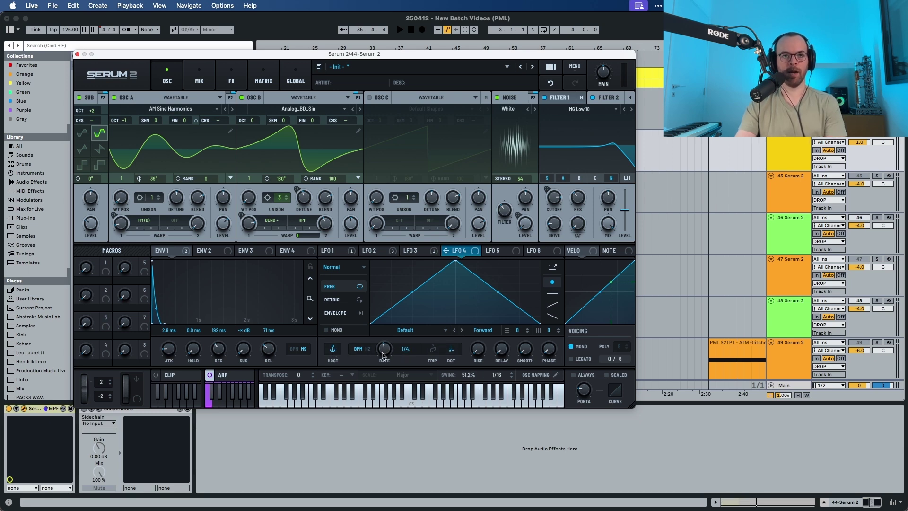
key("space")
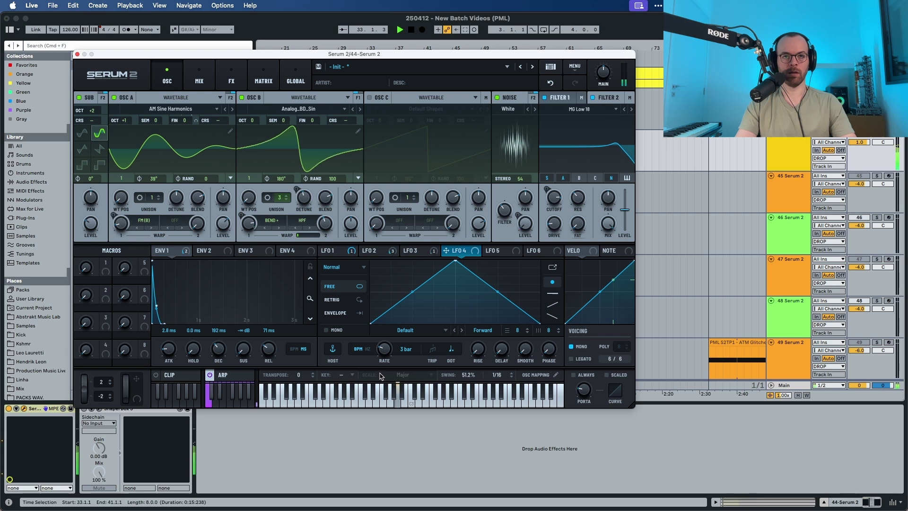
key("space")
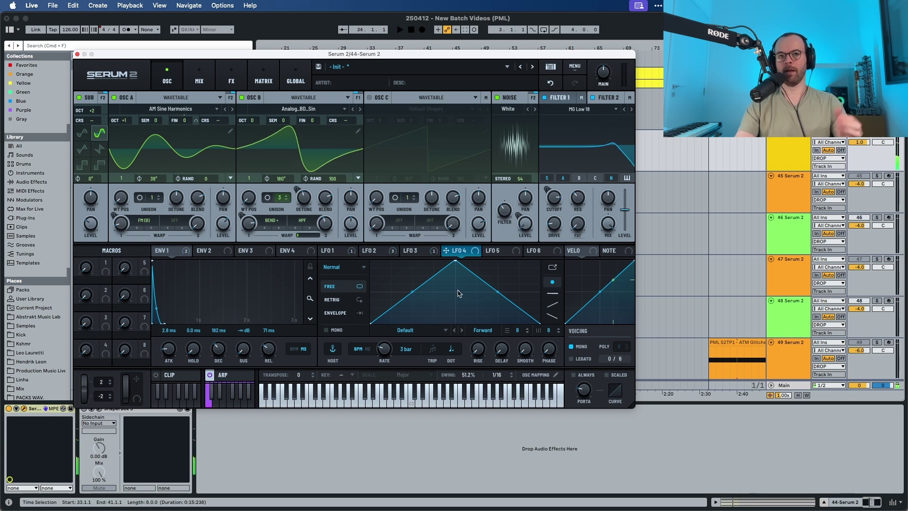
Step: Assign LFO 4 to filter 2's cutoff at about 13% and audition the modulation
left_click_drag(475, 251, 546, 190)
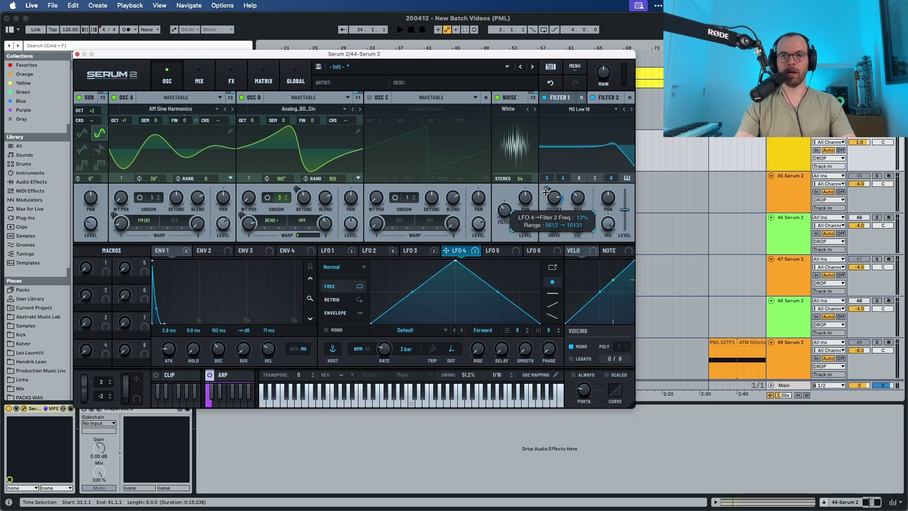
key("space")
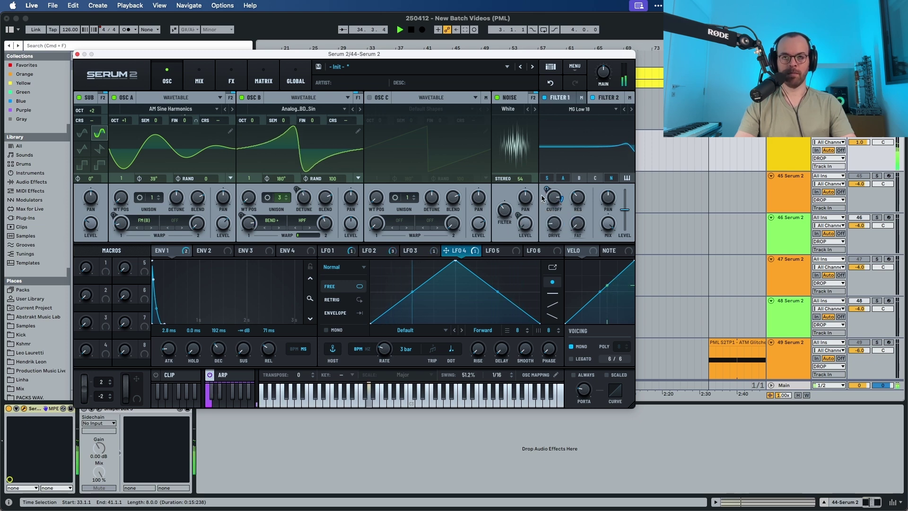
key("space")
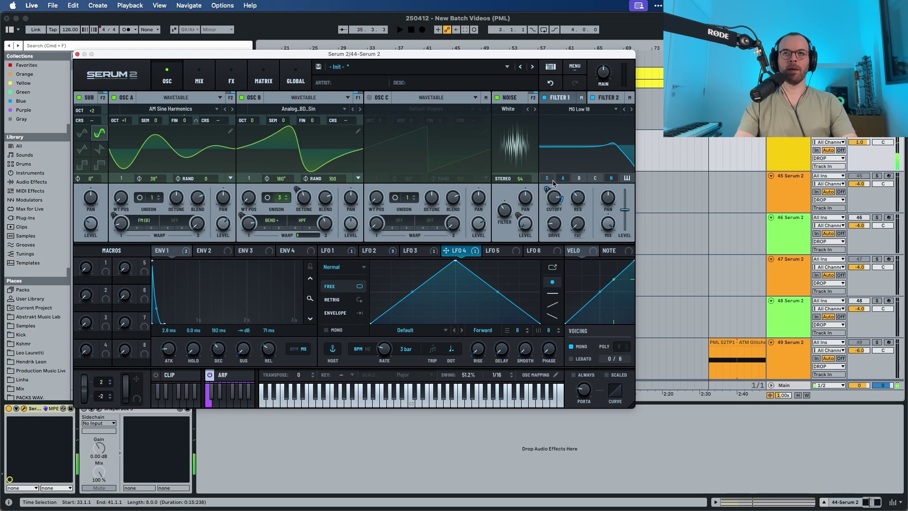
Step: Send filter 2 to bus 1 with its main output routing set to None, and audition the routing in the mixer
left_click(630, 98)
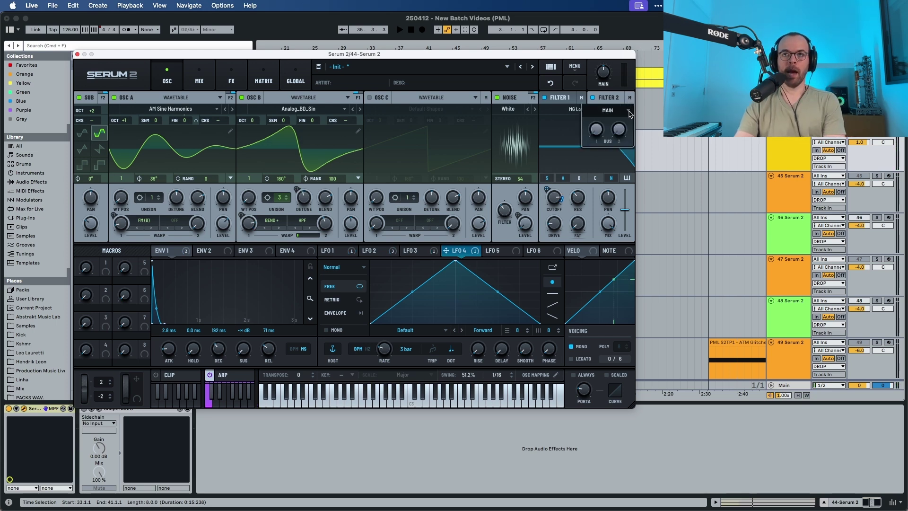
left_click_drag(594, 128, 594, 127)
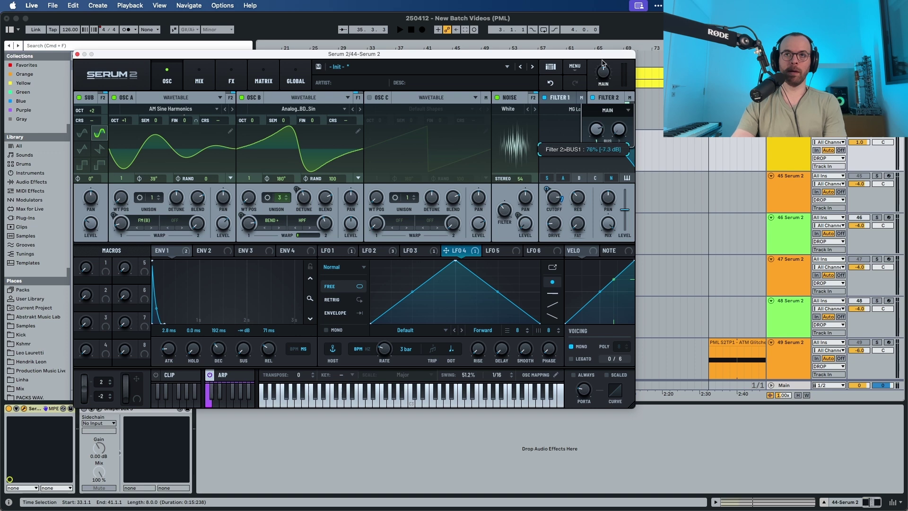
left_click(610, 108)
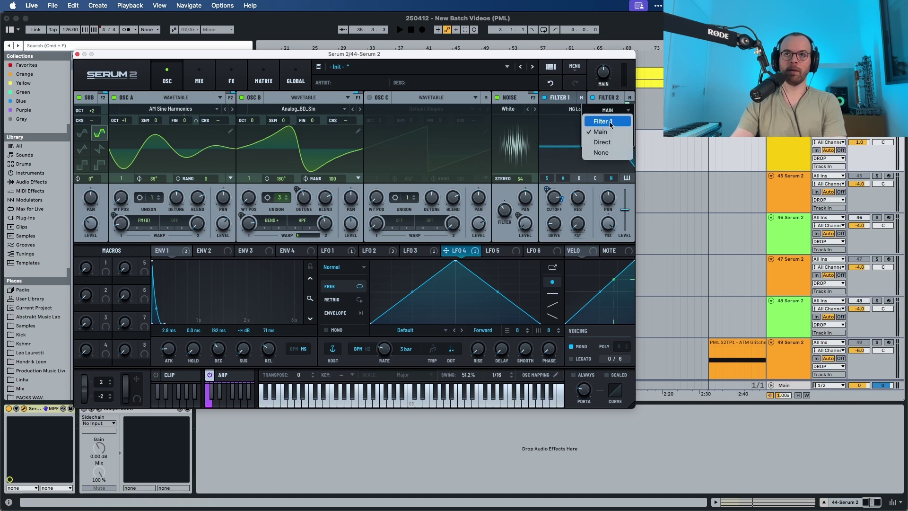
left_click(603, 149)
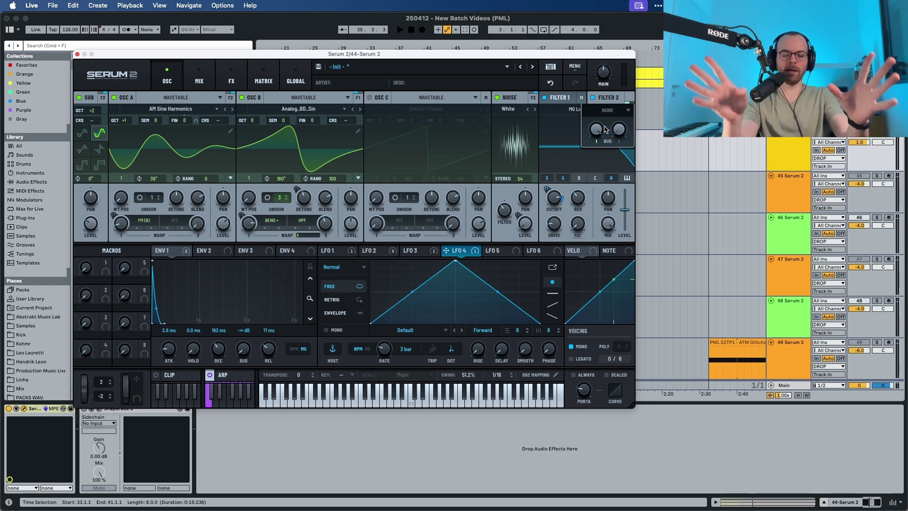
left_click(204, 79)
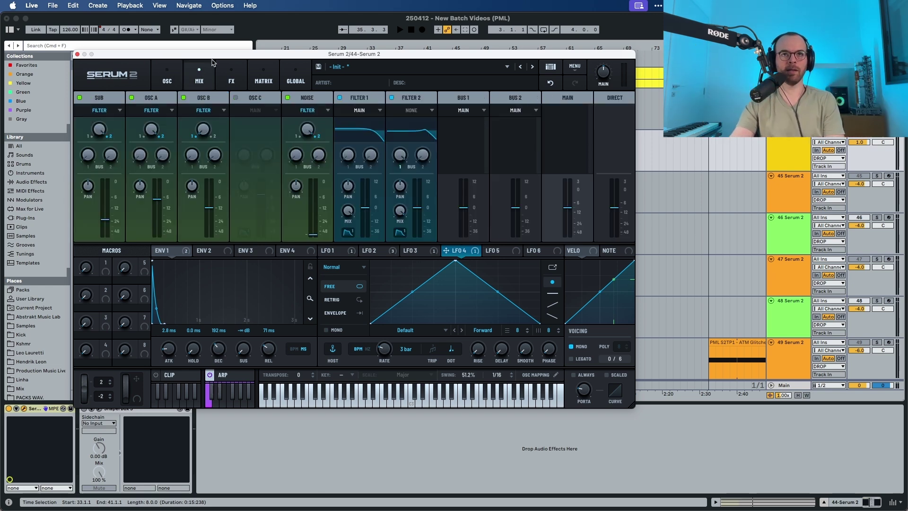
key("space")
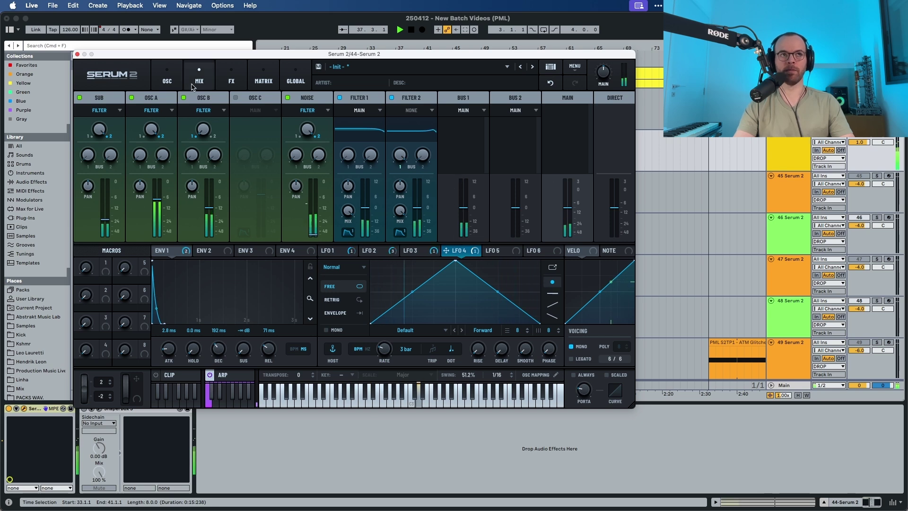
left_click(167, 80)
key("space")
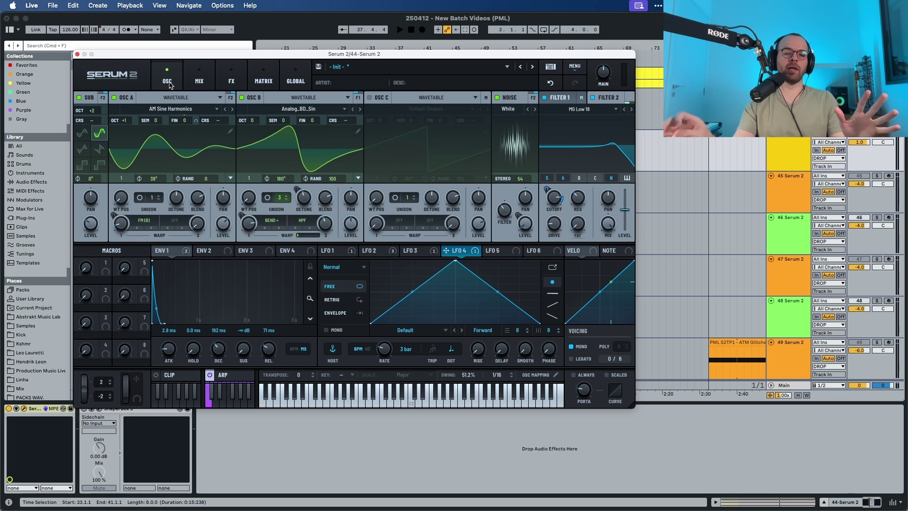
Step: Add a Delay to bus 1's effects chain and audition it
left_click(228, 80)
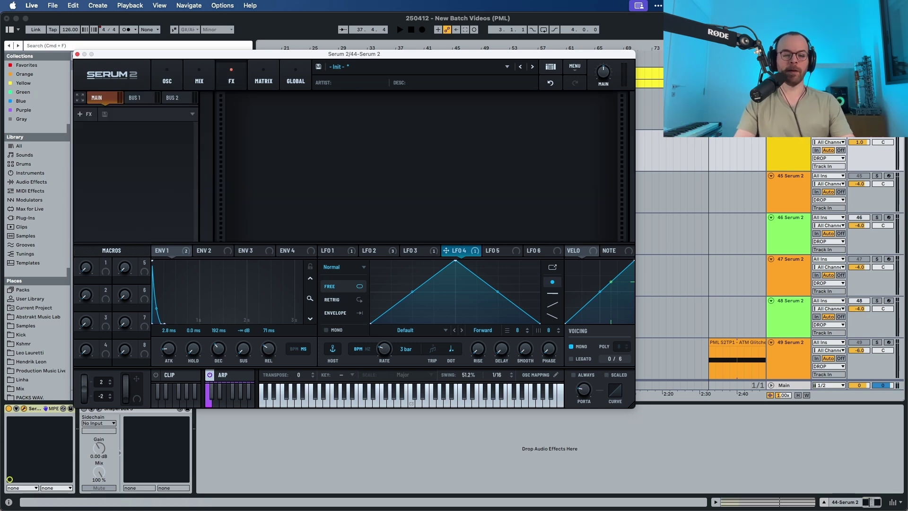
left_click(132, 100)
left_click(86, 114)
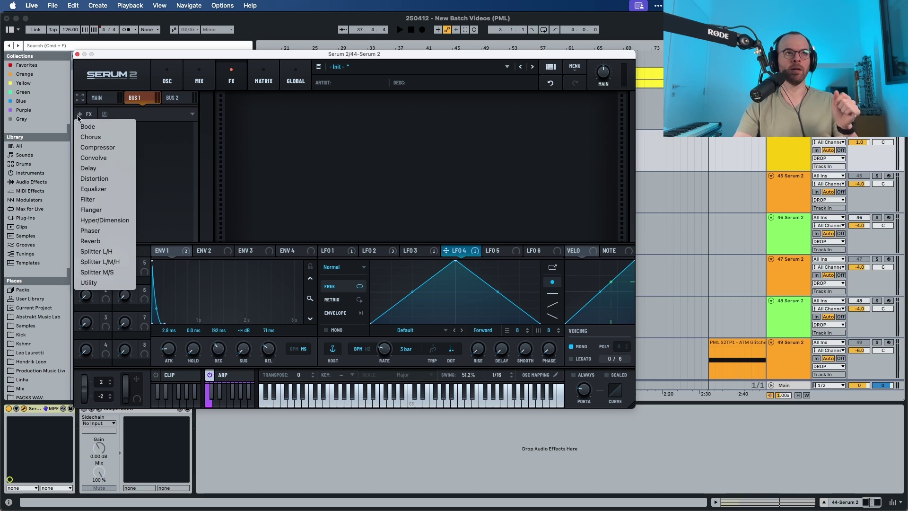
left_click(91, 169)
key("space")
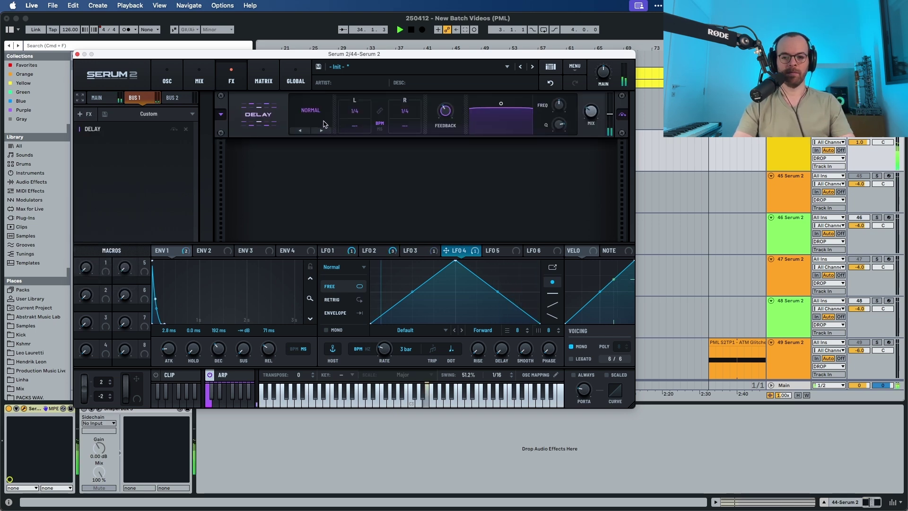
key("space")
Step: Set the bus 1 delay to about 44% feedback, 1/16 right time and Ping-Pong mode, auditioning the changes
left_click_drag(438, 119, 439, 116)
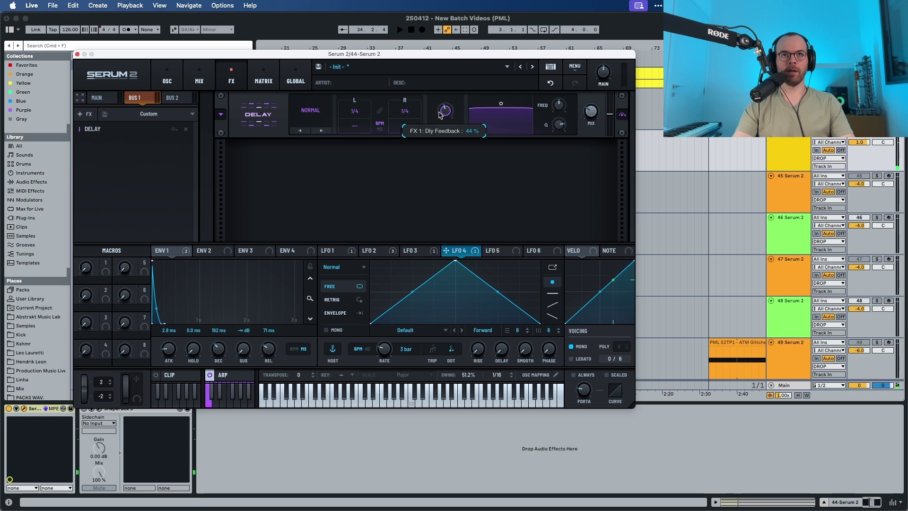
key("space")
key("space")
key("space")
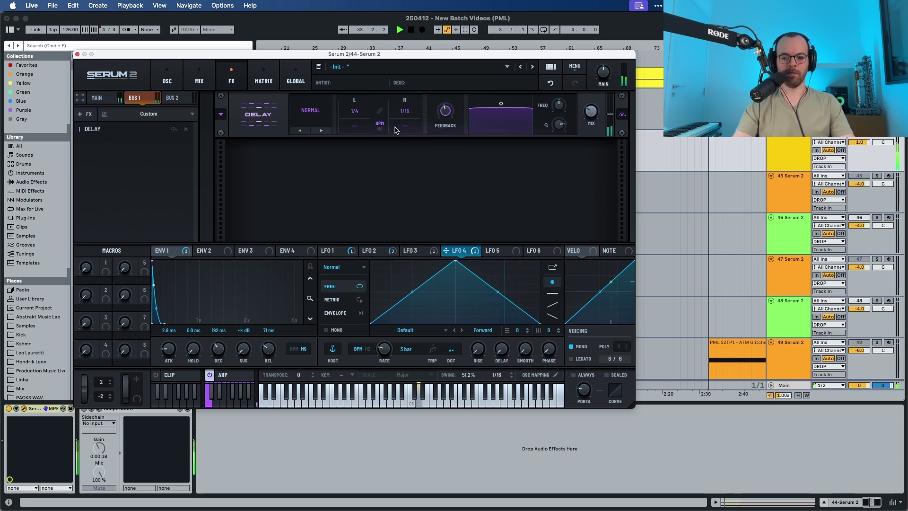
left_click(305, 118)
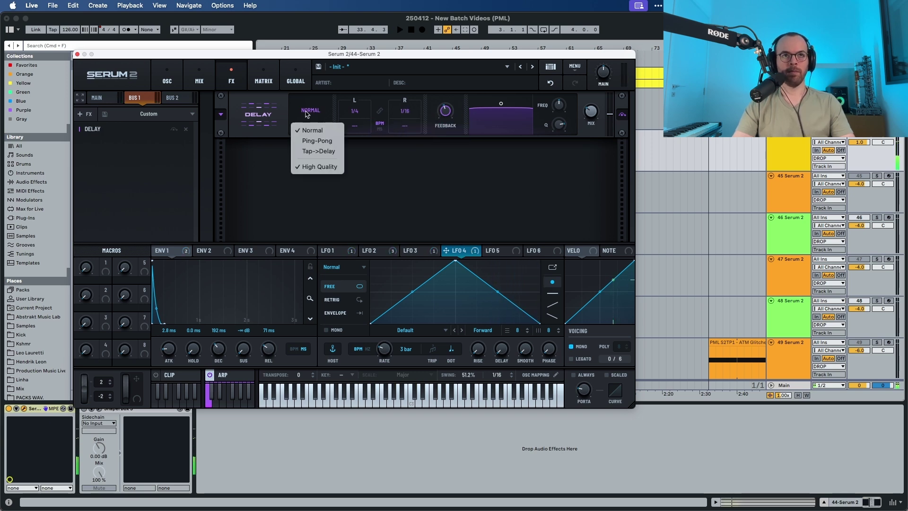
left_click(312, 139)
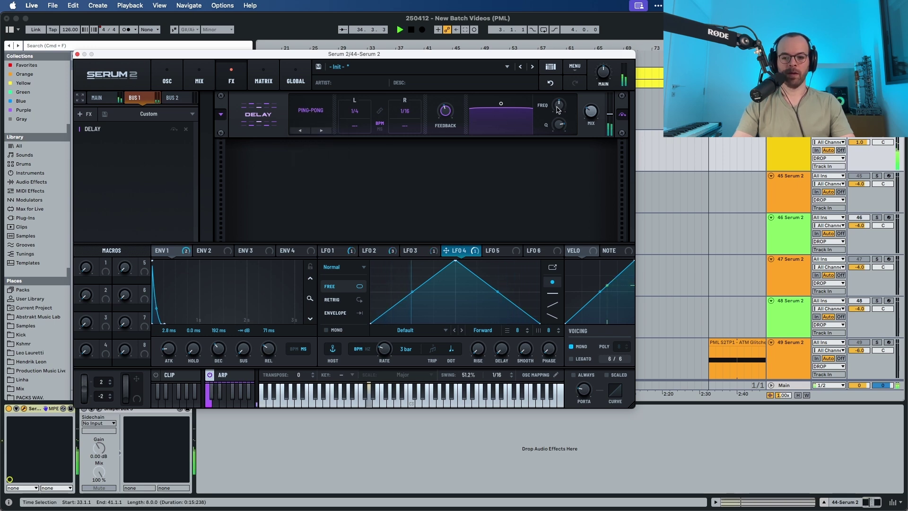
Step: Raise the bus 1 delay's filter frequency slightly and narrow its bandwidth by ear during playback
key("space")
mouse_move(556, 109)
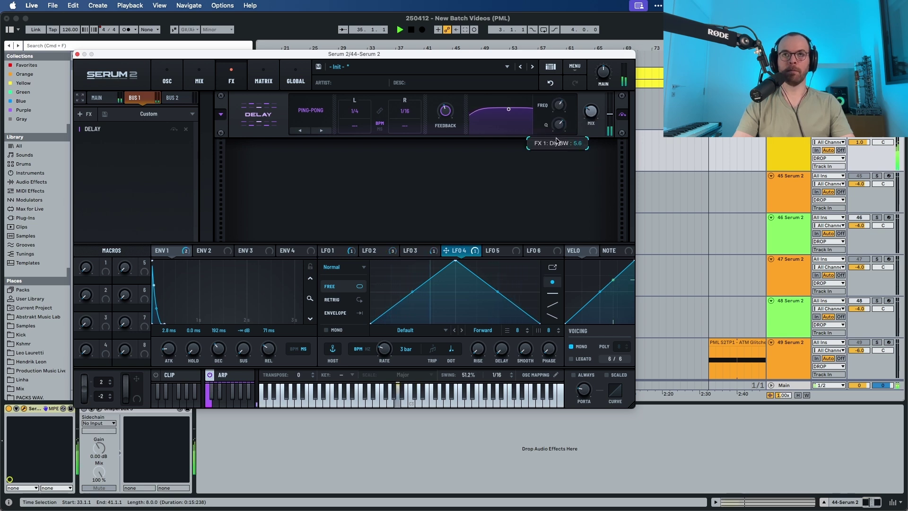
left_click_drag(552, 155, 550, 158)
key("space")
key("space")
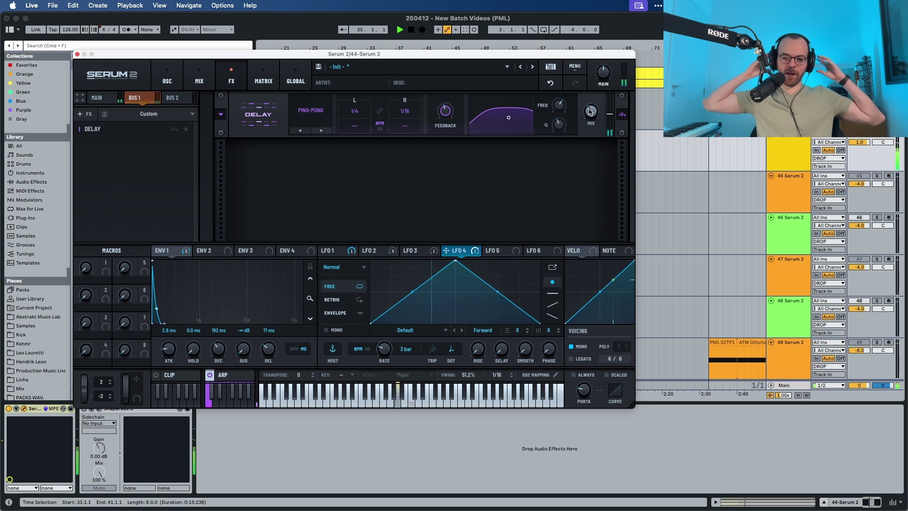
key("space")
Step: Add a Distortion to the main effects chain and set its type to Asym
left_click(97, 98)
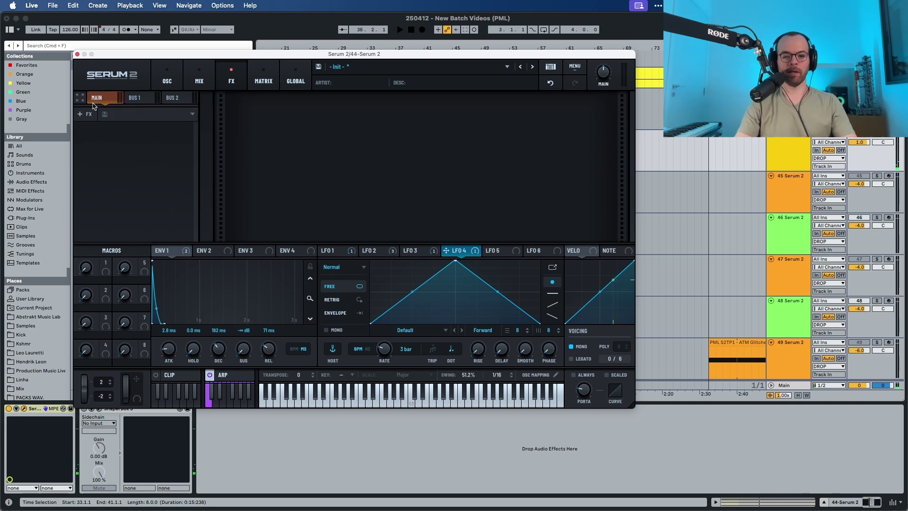
left_click(89, 113)
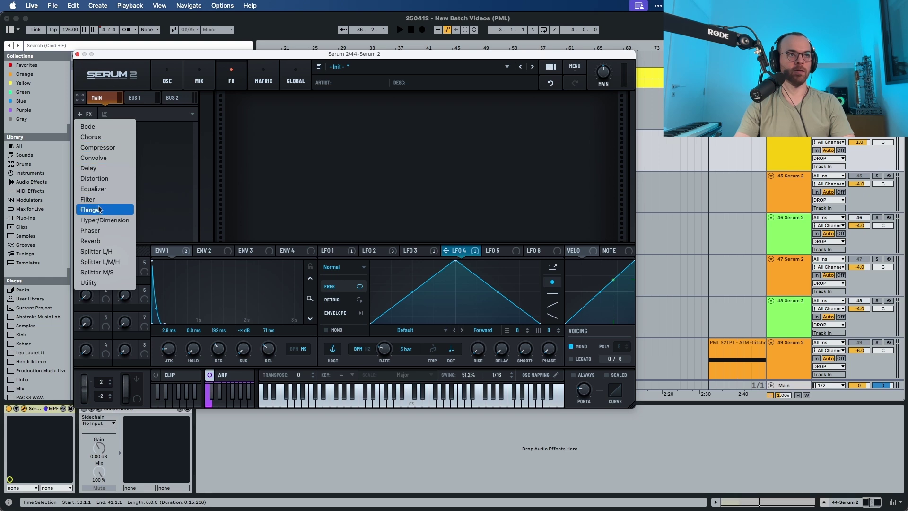
left_click(105, 178)
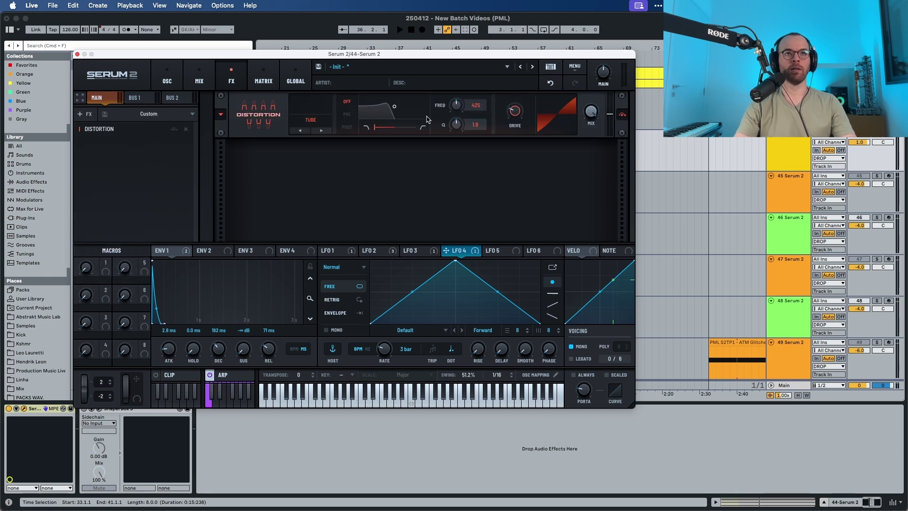
left_click(314, 130)
left_click(315, 130)
left_click(315, 130)
left_click(316, 130)
Step: Raise the distortion's drive and lower its mix by ear during playback
key("space")
left_click_drag(511, 117, 513, 97)
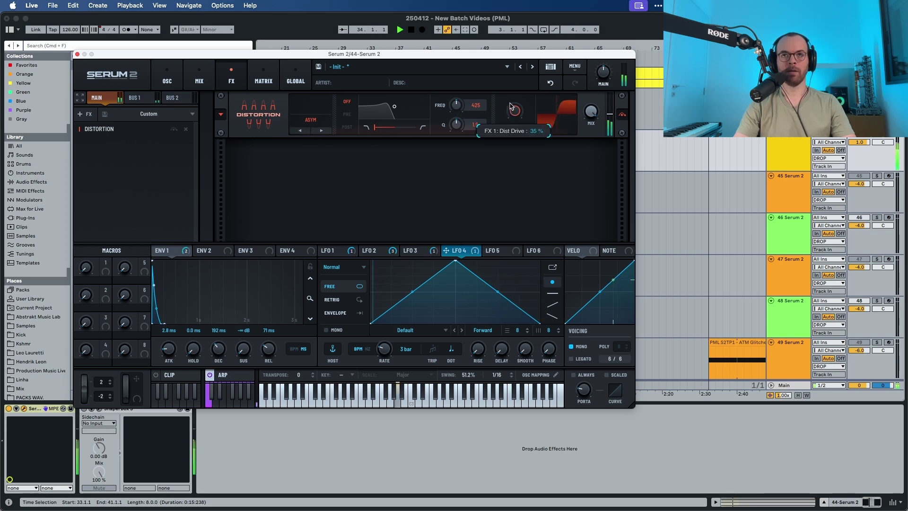
left_click_drag(516, 90, 515, 90)
key("space")
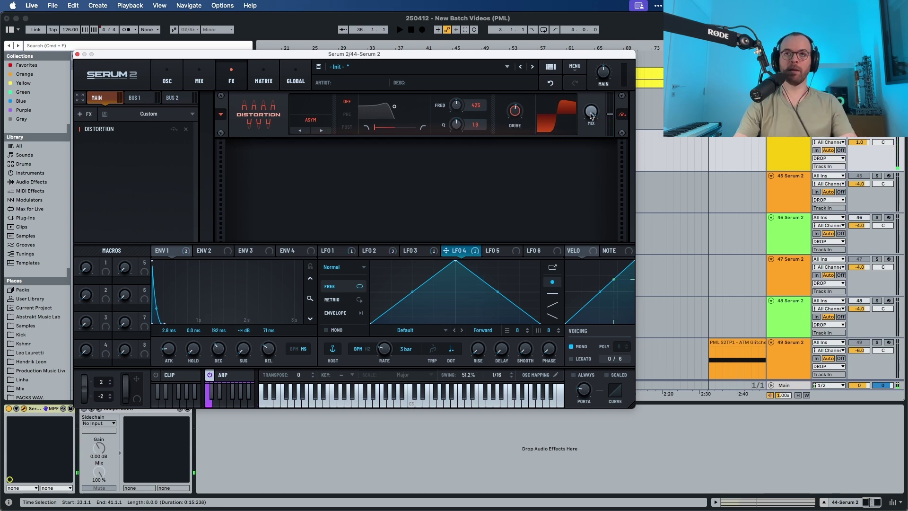
left_click_drag(590, 113, 589, 139)
key("space")
left_click_drag(582, 171, 578, 186)
key("space")
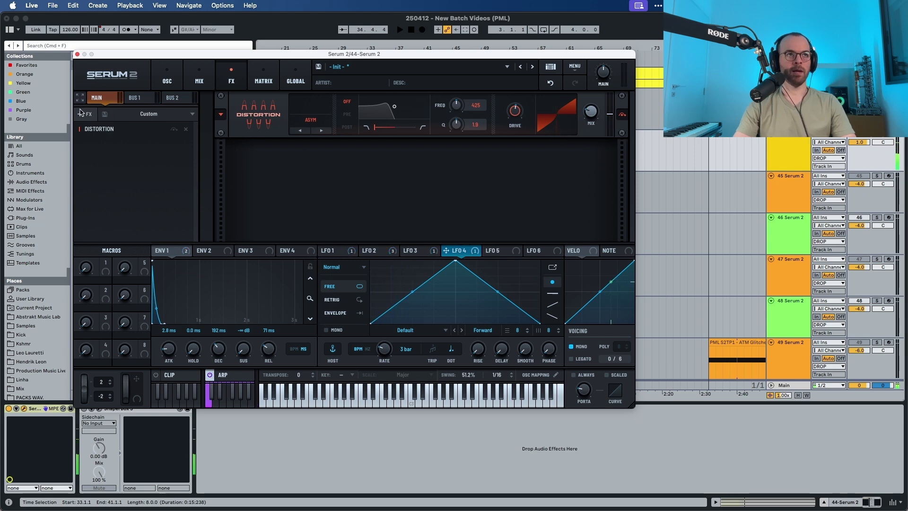
Step: Add a Delay after the main chain's distortion, with left and right times of 1/8 and Ping-Pong mode
left_click(85, 114)
left_click(99, 170)
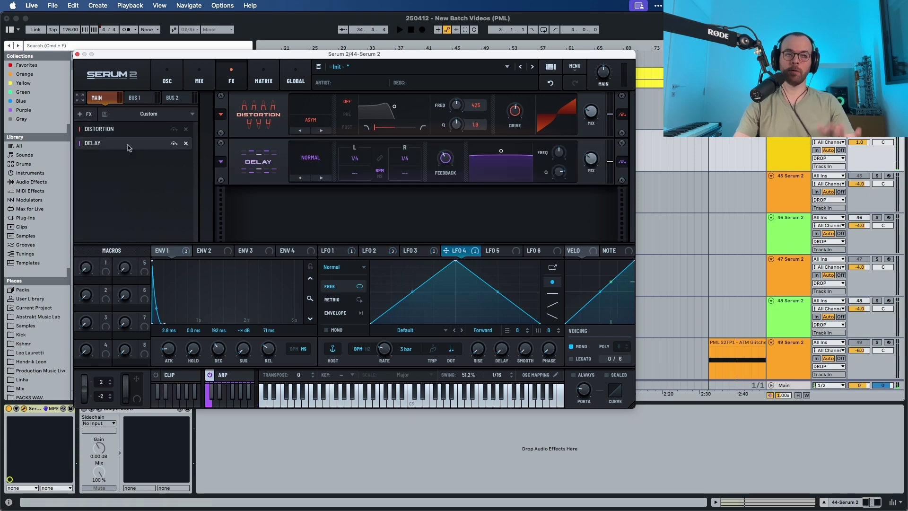
key("space")
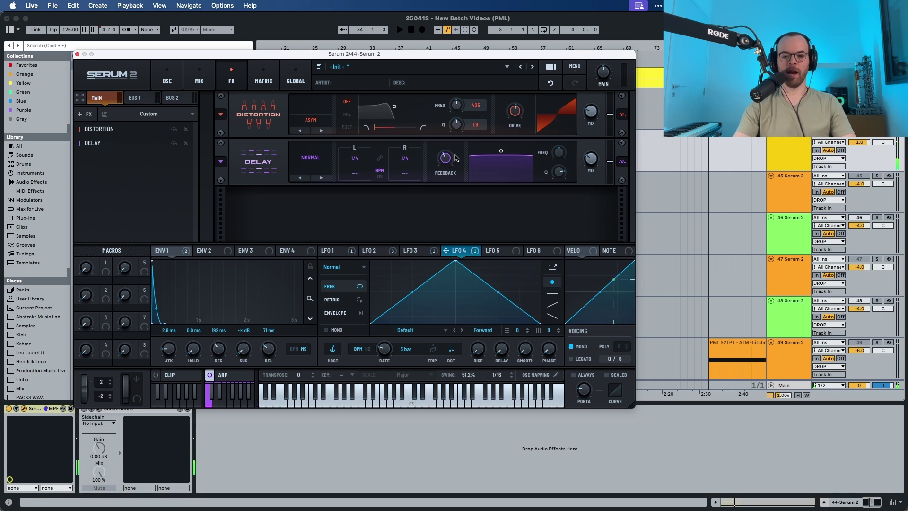
left_click_drag(364, 156, 411, 170)
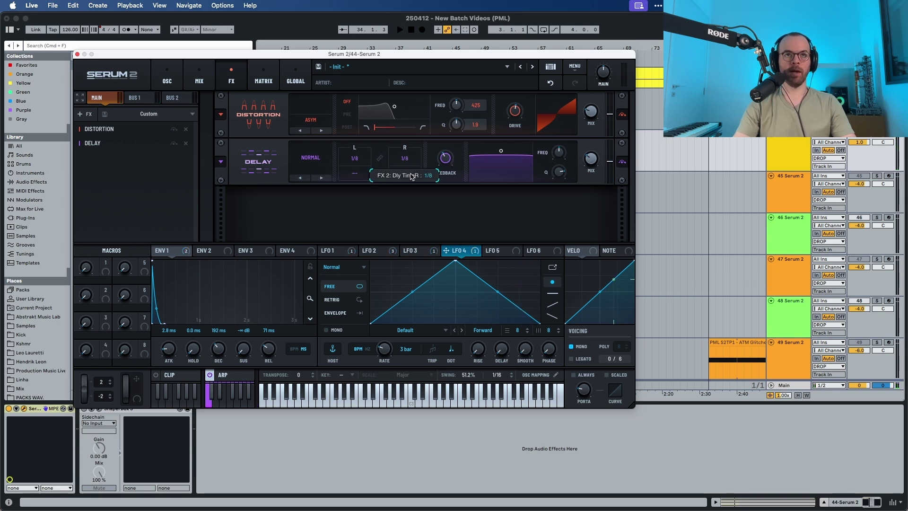
left_click(315, 167)
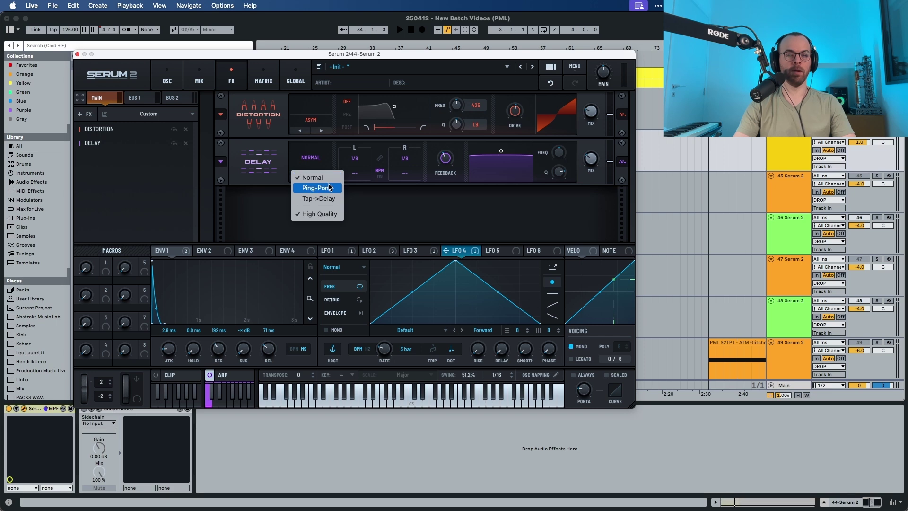
left_click(326, 187)
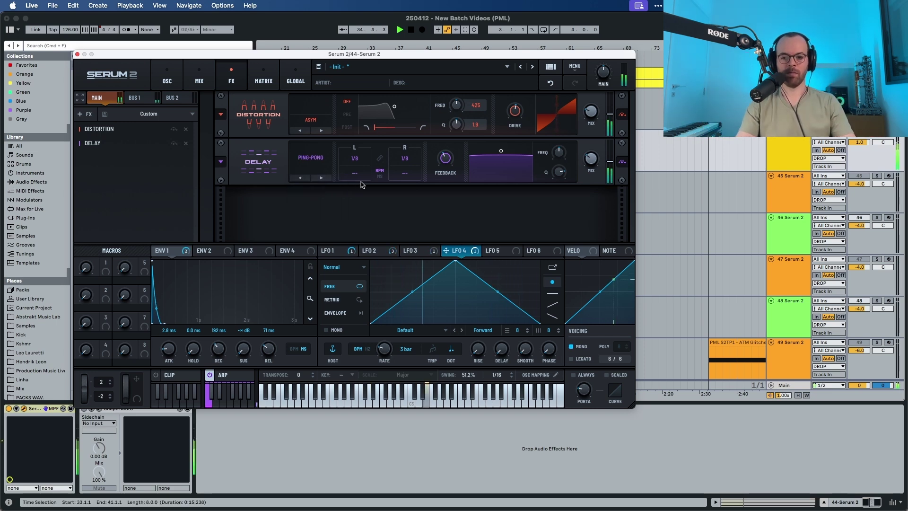
Step: Set the main delay's filter frequency to about 1835 Hz and narrow its bandwidth by ear during playback
key("space")
mouse_move(560, 158)
key("space")
left_click_drag(559, 149, 560, 146)
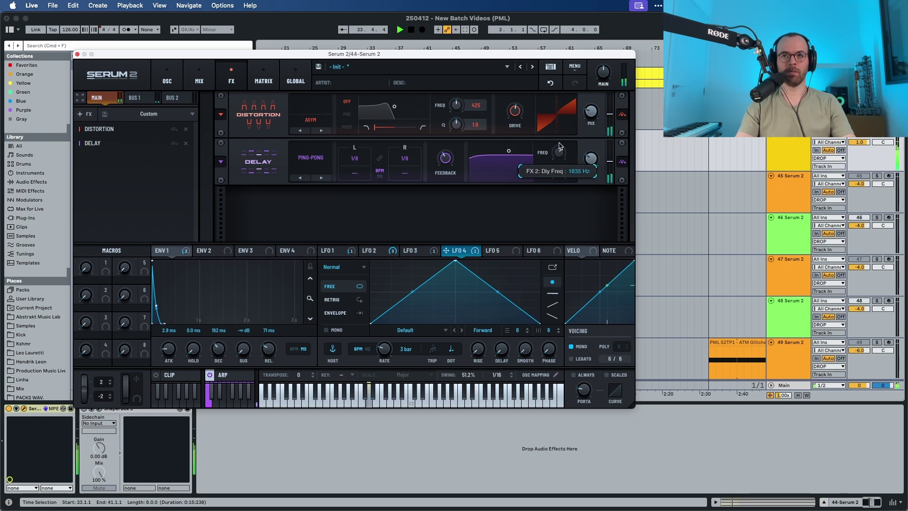
key("space")
mouse_move(558, 178)
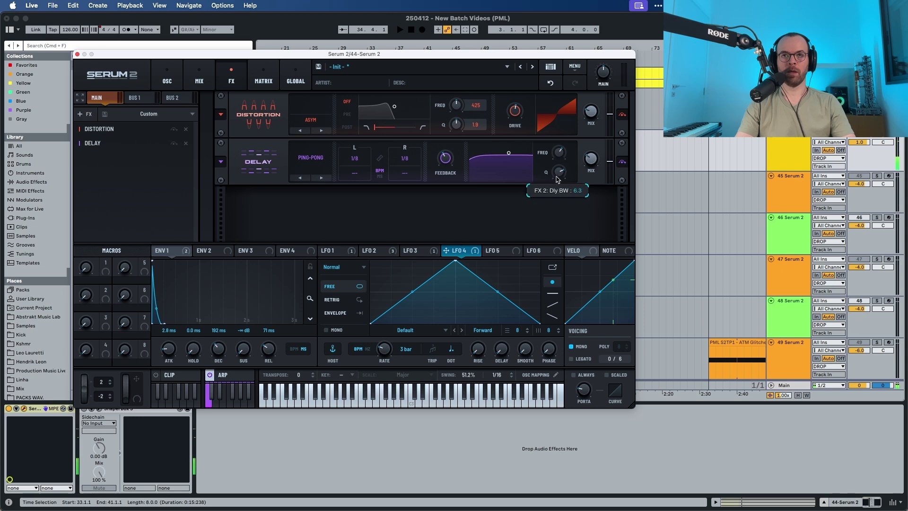
key("space")
left_click_drag(550, 213, 549, 223)
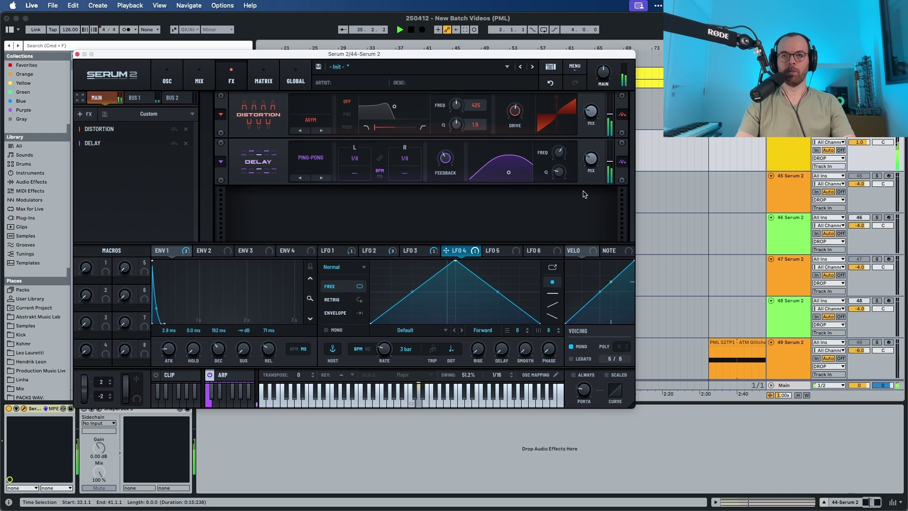
mouse_move(592, 164)
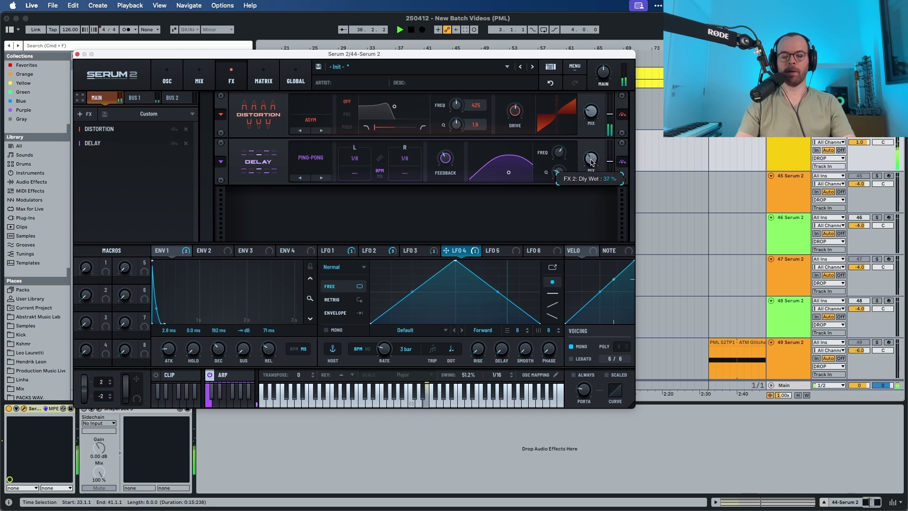
key("space")
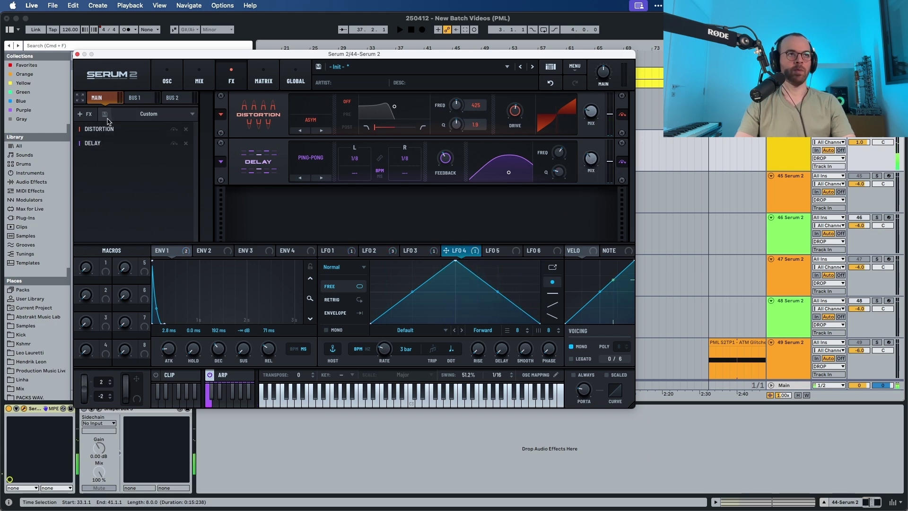
Step: Add a Compressor after the main chain's delay and set its threshold to -23.0 dB during playback
left_click(86, 114)
left_click(102, 146)
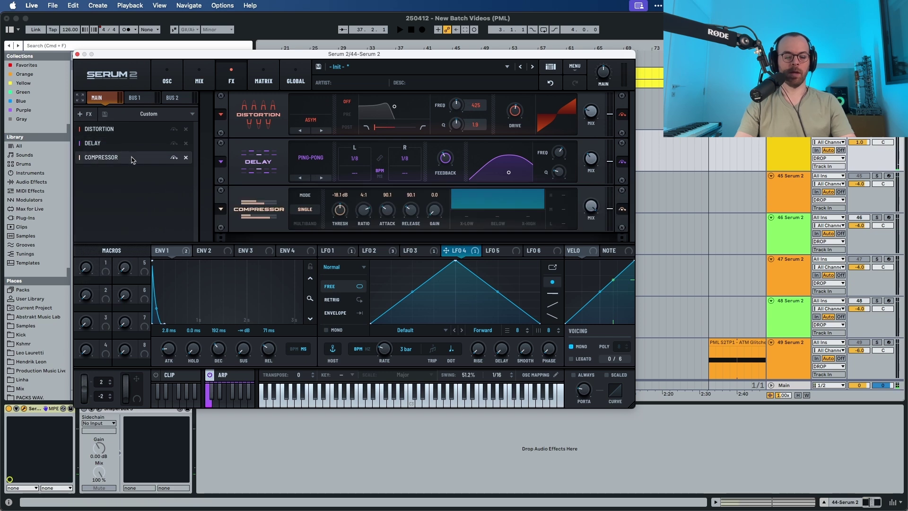
key("space")
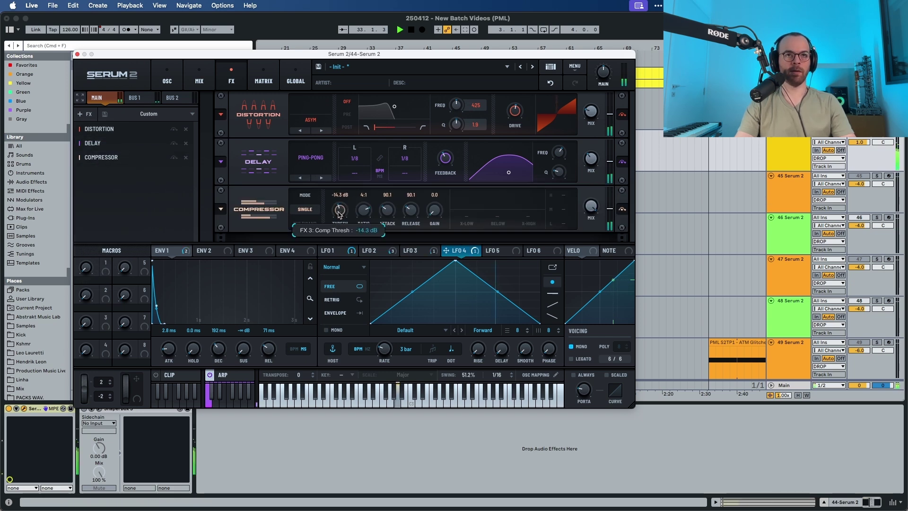
left_click_drag(340, 208, 341, 198)
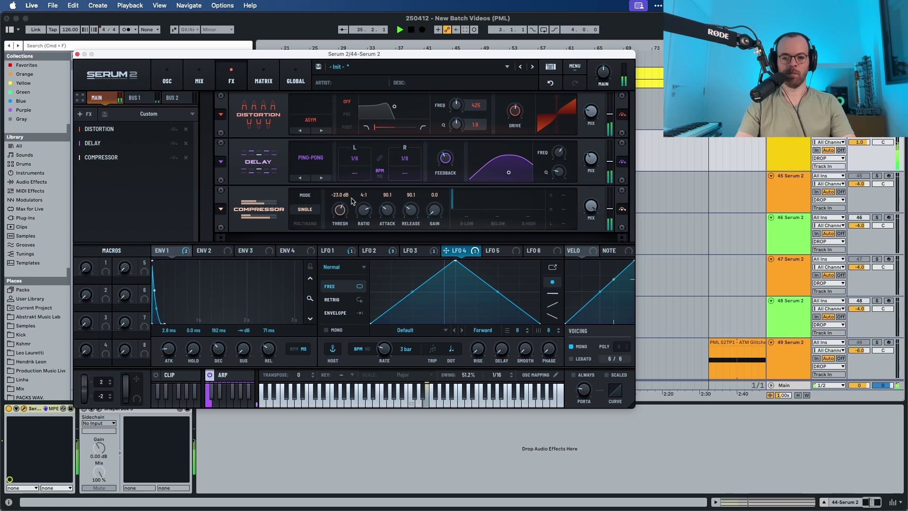
key("space")
Step: Set the compressor's attack to 57.3 ms and its release to 31.7 ms, checking the sound in playback
left_click_drag(386, 213, 384, 219)
key("space")
key("space")
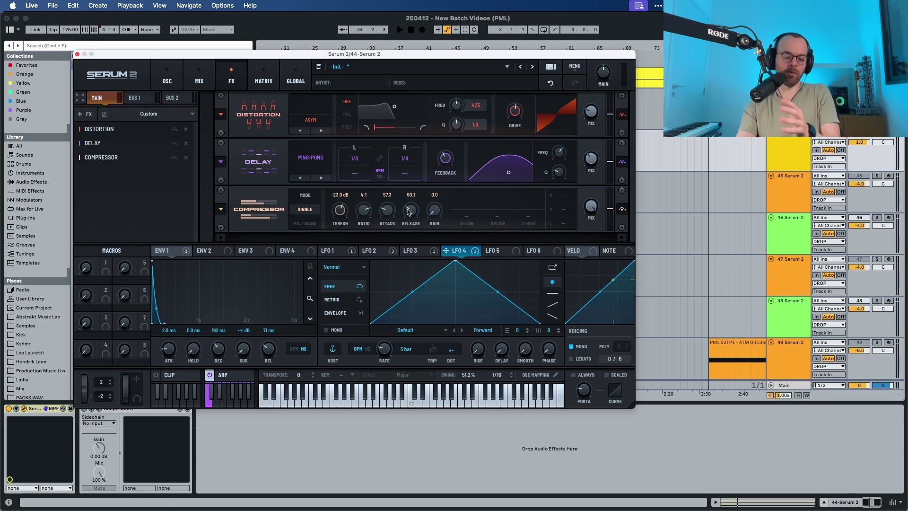
left_click_drag(409, 212, 409, 214)
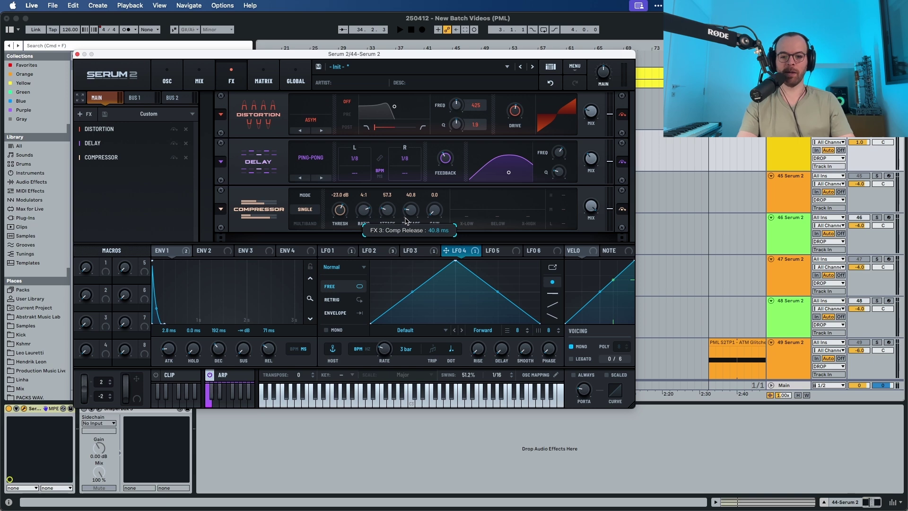
left_click_drag(406, 221, 405, 222)
key("space")
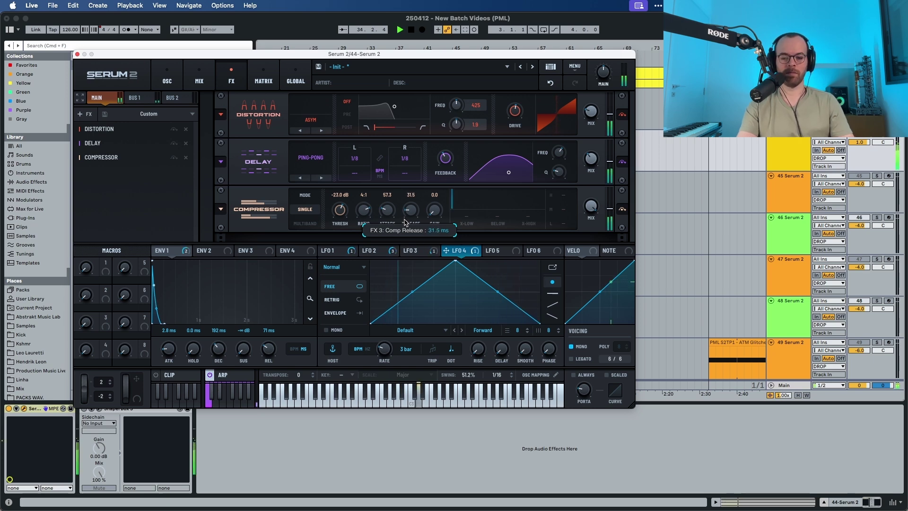
left_click_drag(405, 222, 405, 223)
key("space")
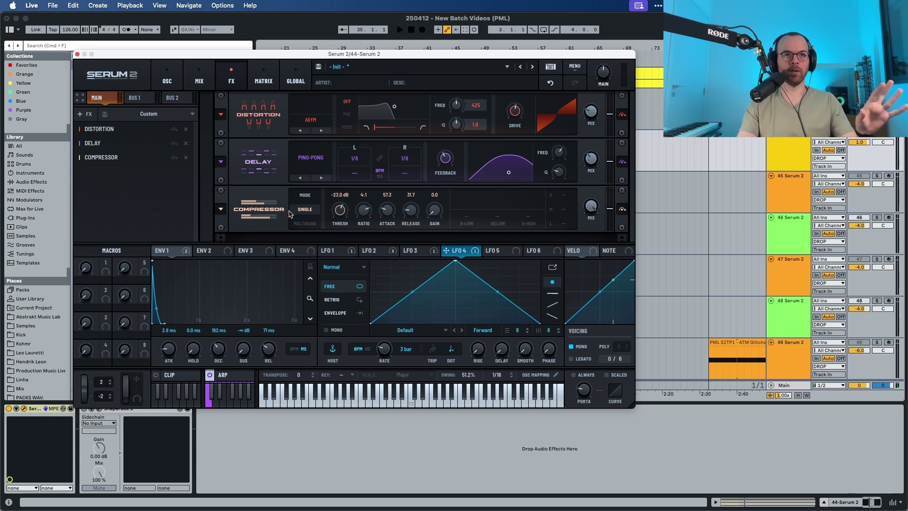
Step: Add a Reverb after the compressor, switch its type to Hall, and audition it in playback
left_click(87, 114)
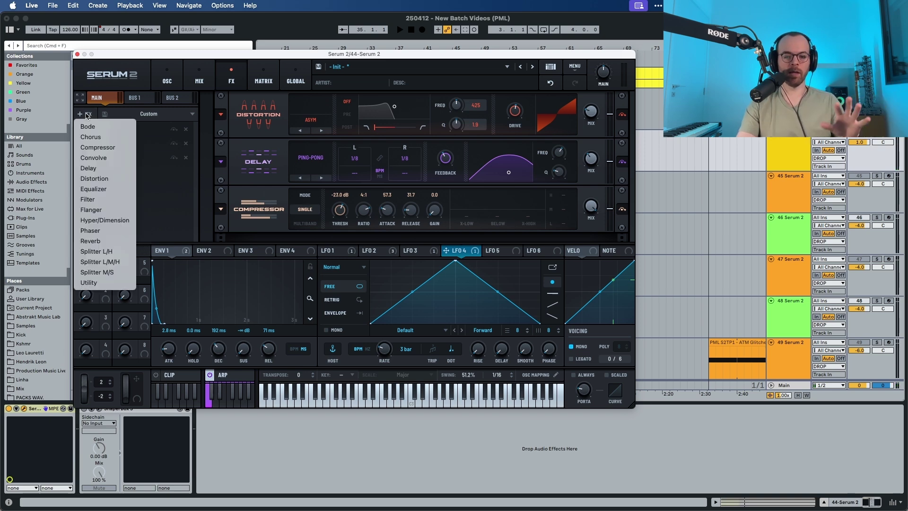
left_click(104, 241)
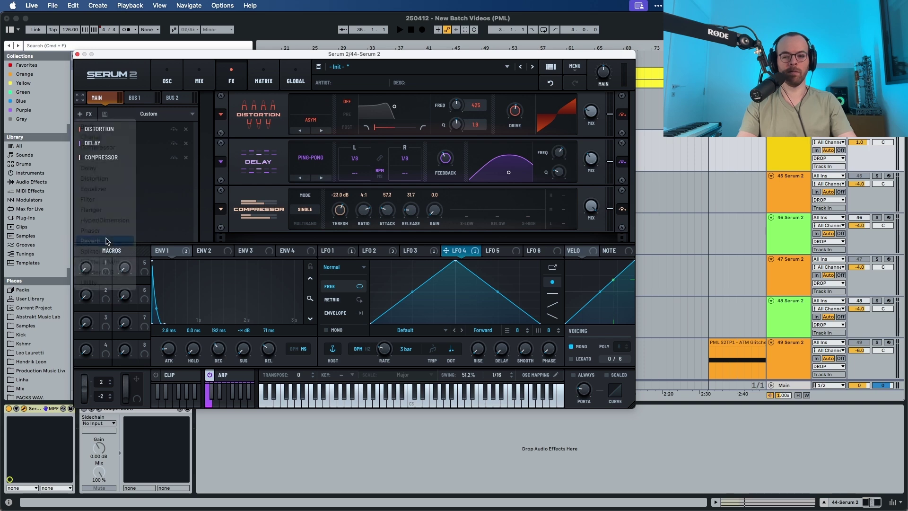
key("space")
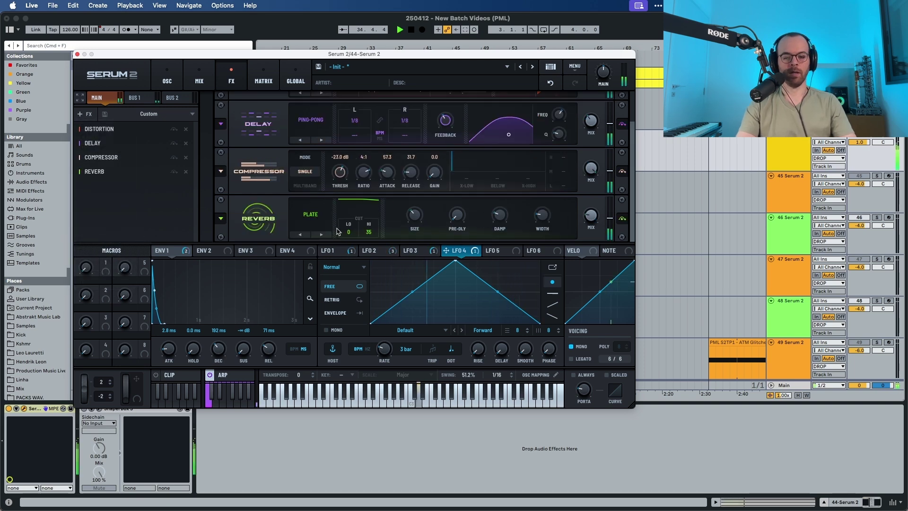
key("space")
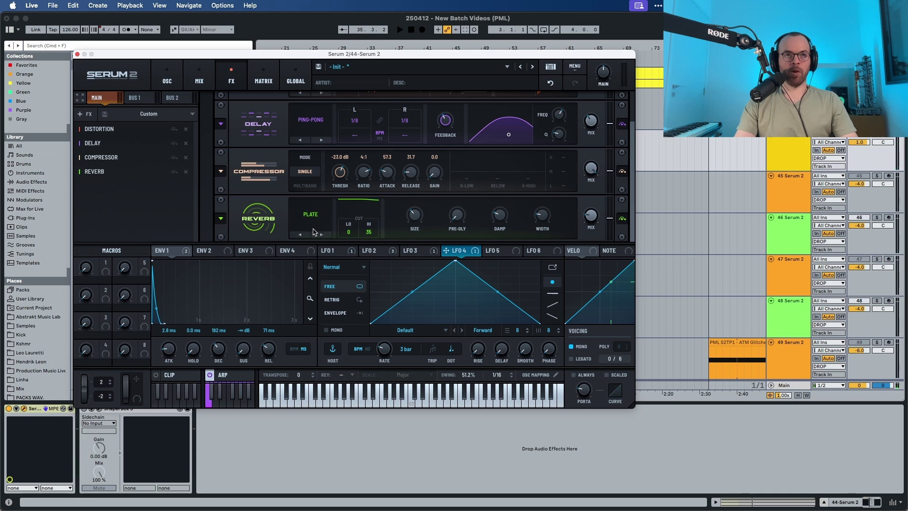
left_click(320, 234)
key("space")
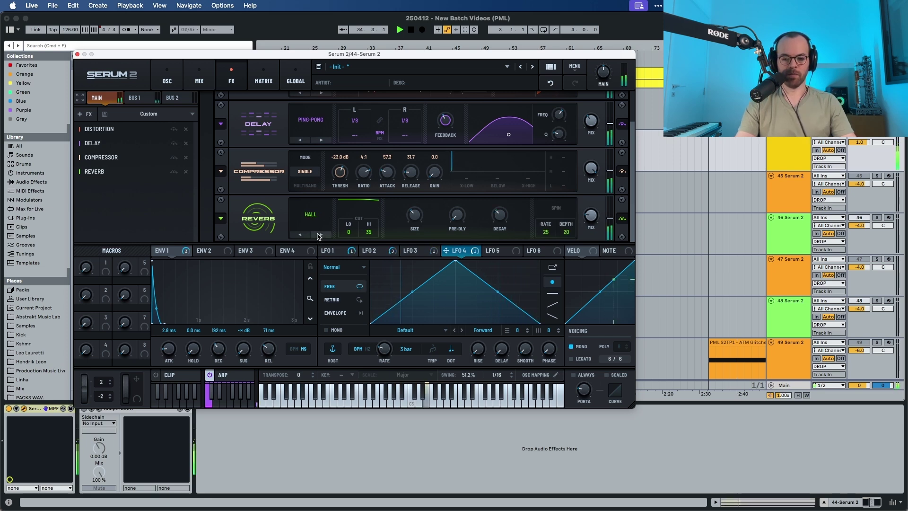
key("space")
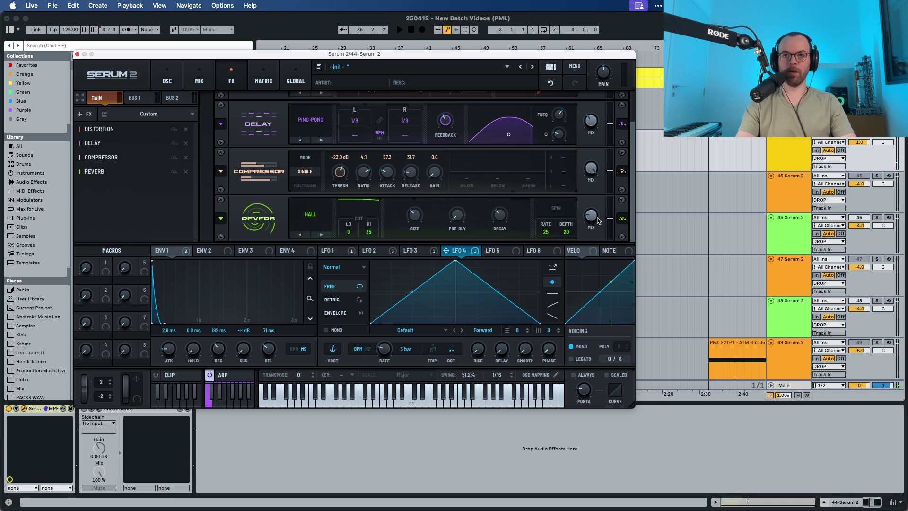
key("space")
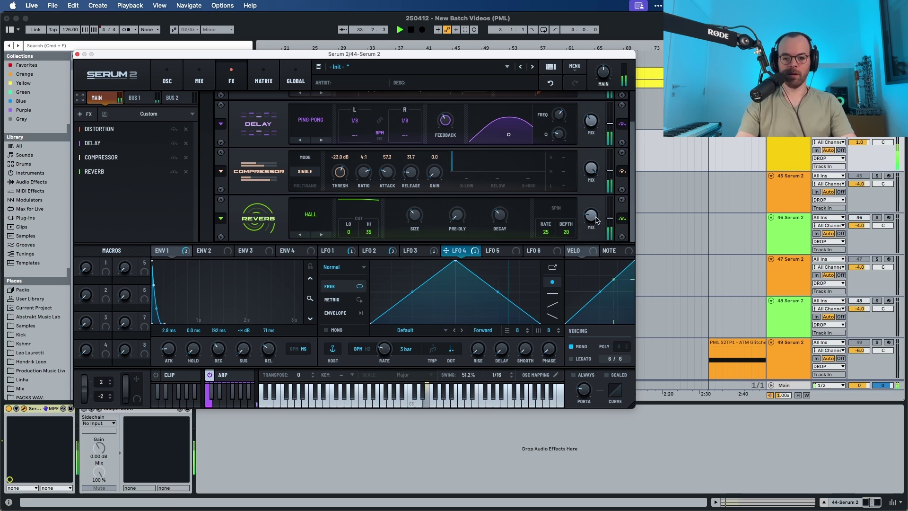
Step: Add an Equalizer after the reverb and set its low shelf to 109 Hz with -3.5 dB gain
left_click(82, 117)
left_click(83, 117)
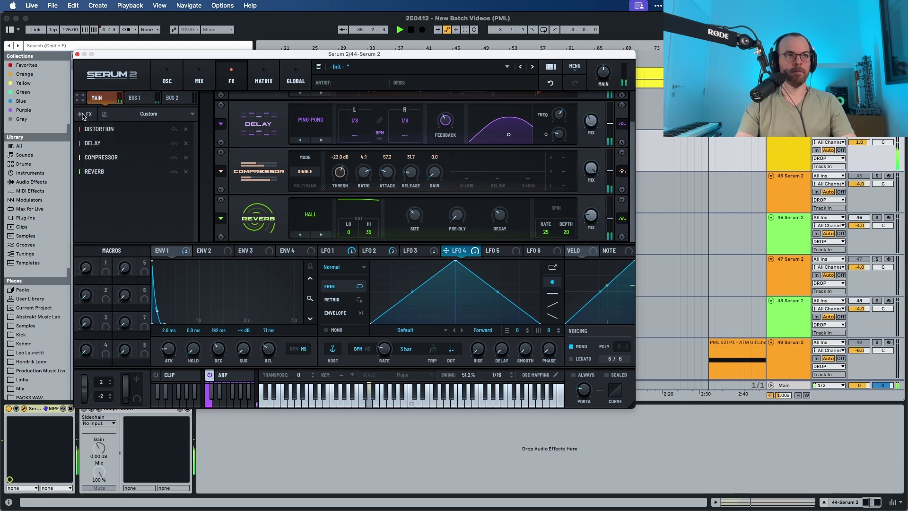
key("space")
left_click(85, 117)
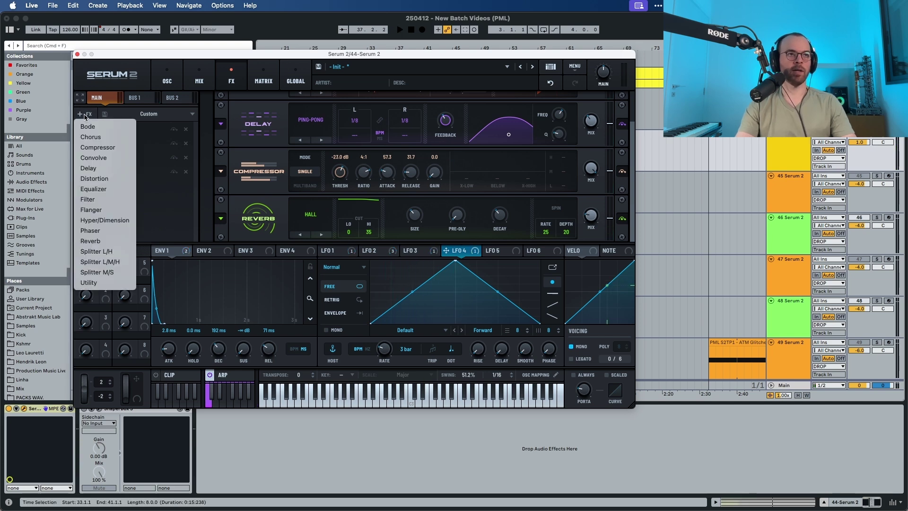
left_click(94, 189)
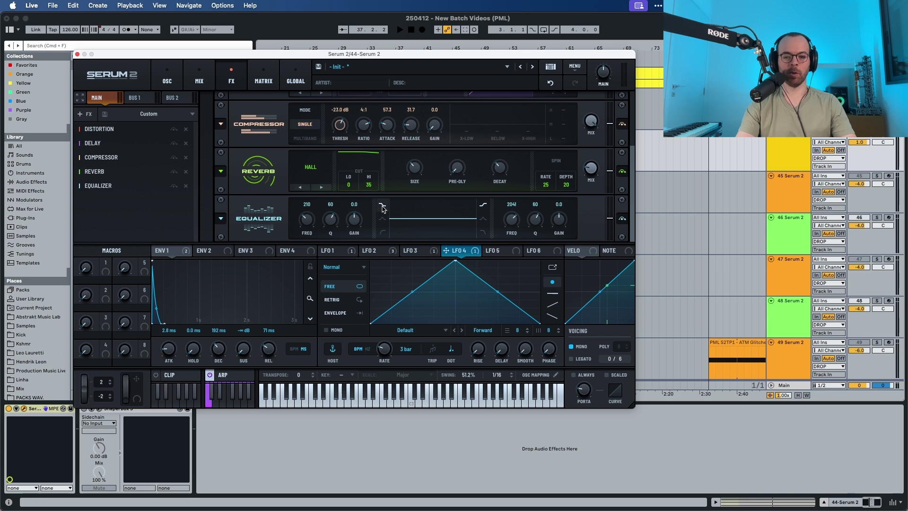
key("space")
left_click_drag(307, 218, 352, 227)
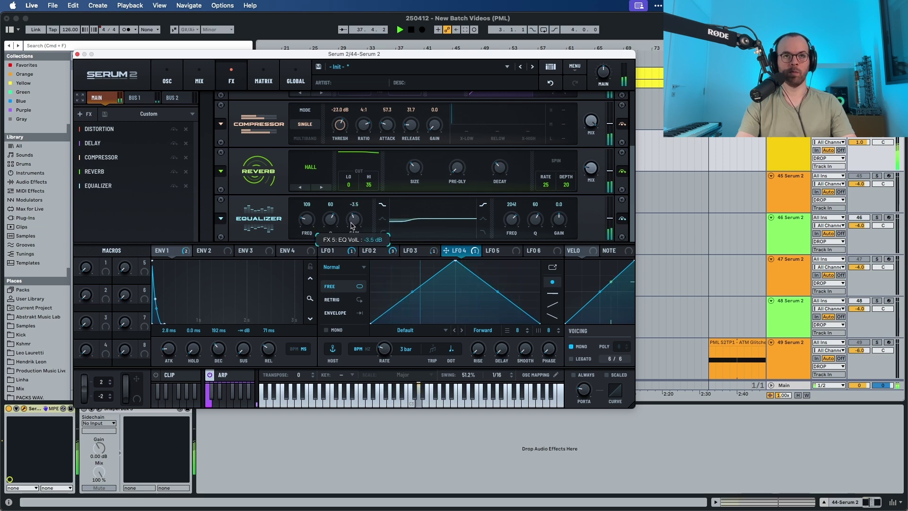
Step: Set the equalizer's high shelf to 4.3 dB gain at 204 Hz and compare the sound with the effect bypassed
left_click_drag(560, 224, 561, 218)
key("space")
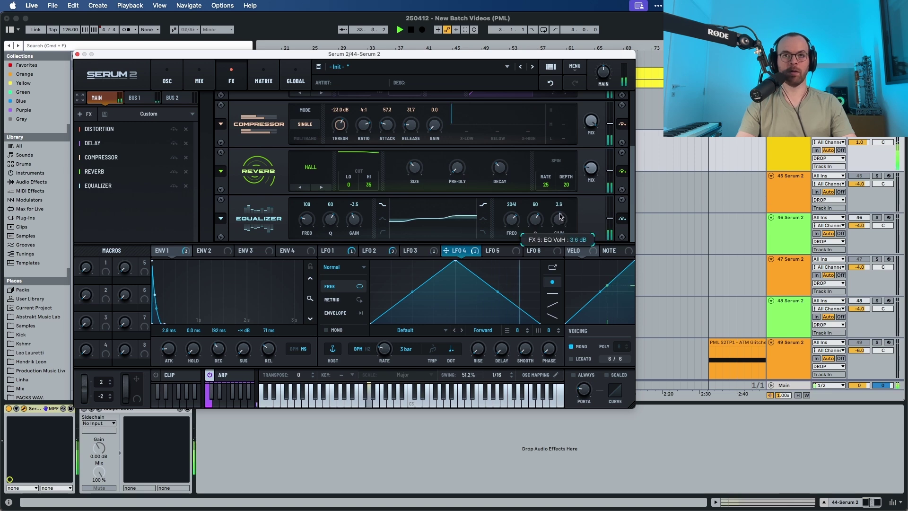
left_click_drag(561, 215, 507, 253)
key("space")
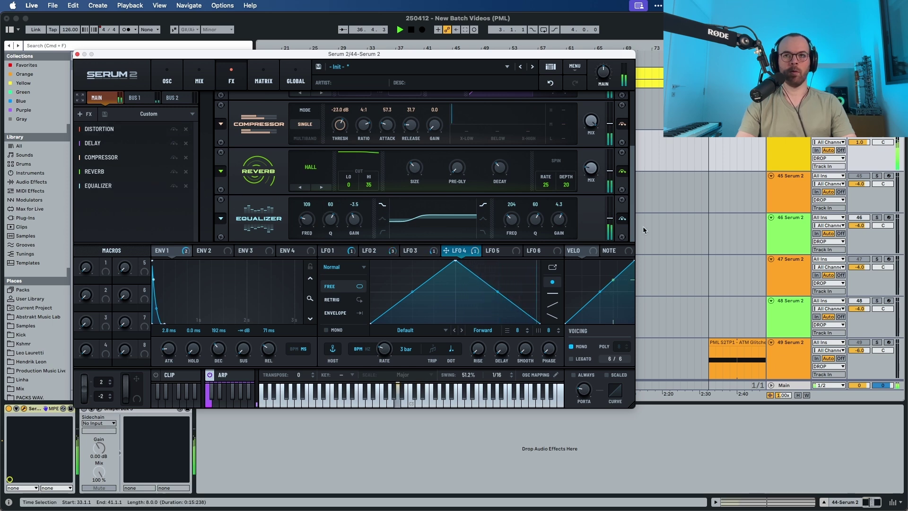
left_click(623, 220)
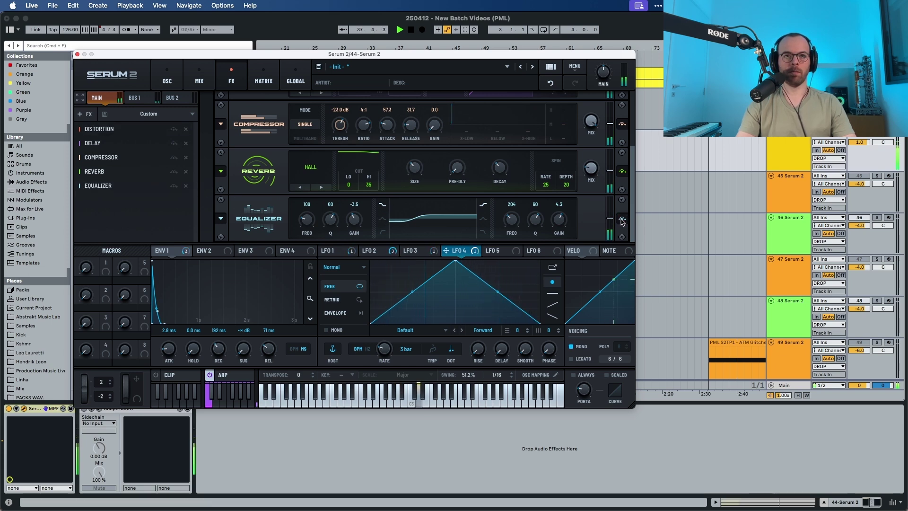
key("space")
Step: Add a Utility at the end of the main chain and adjust its mono bass frequency during playback
left_click(90, 115)
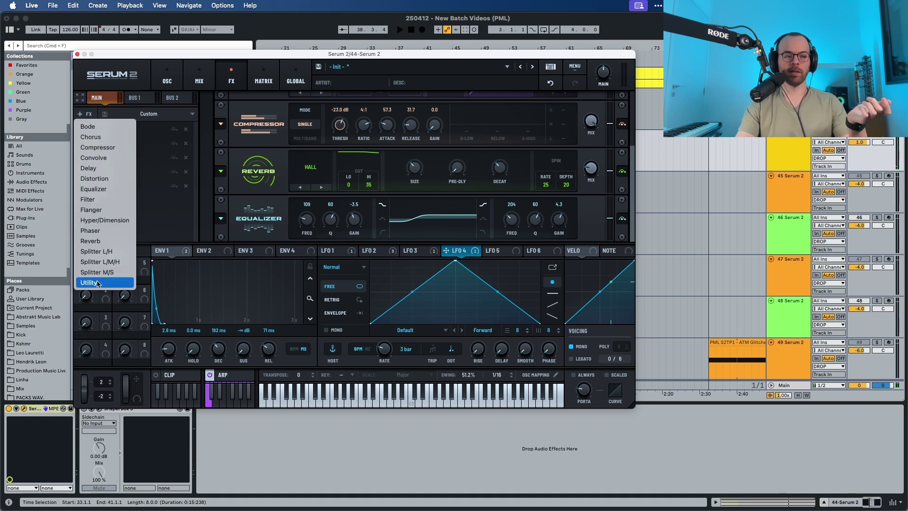
left_click(88, 282)
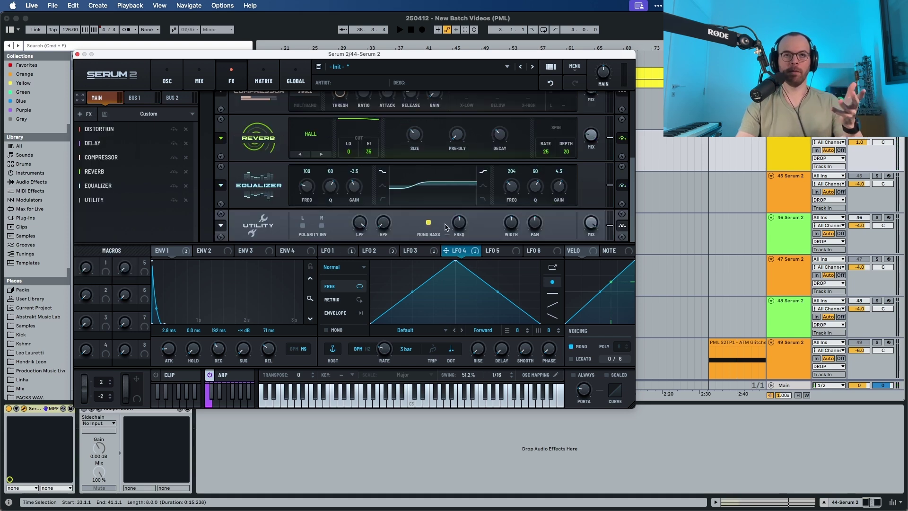
mouse_move(458, 224)
key("space")
left_click_drag(458, 226, 458, 225)
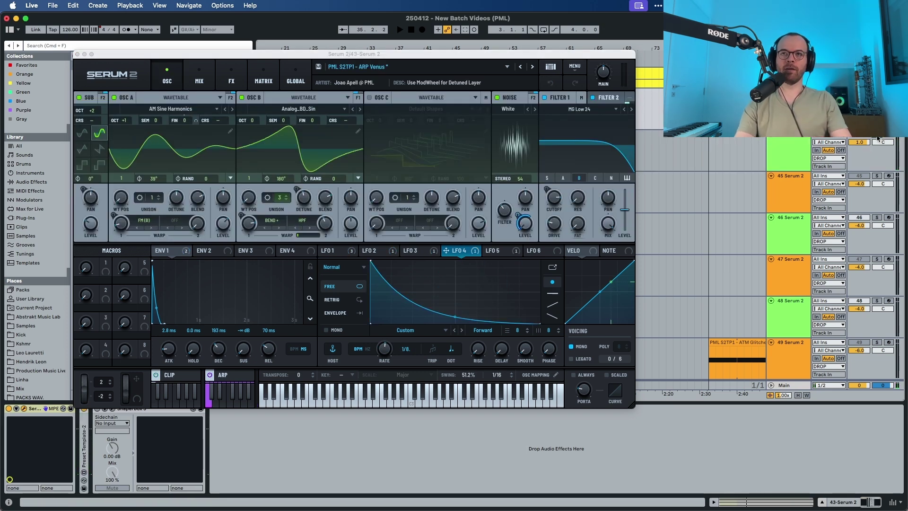
Step: Compare the original ARP Venus track with the recreation in playback and set the 44-Serum 2 track's volume to 2.0
key("space")
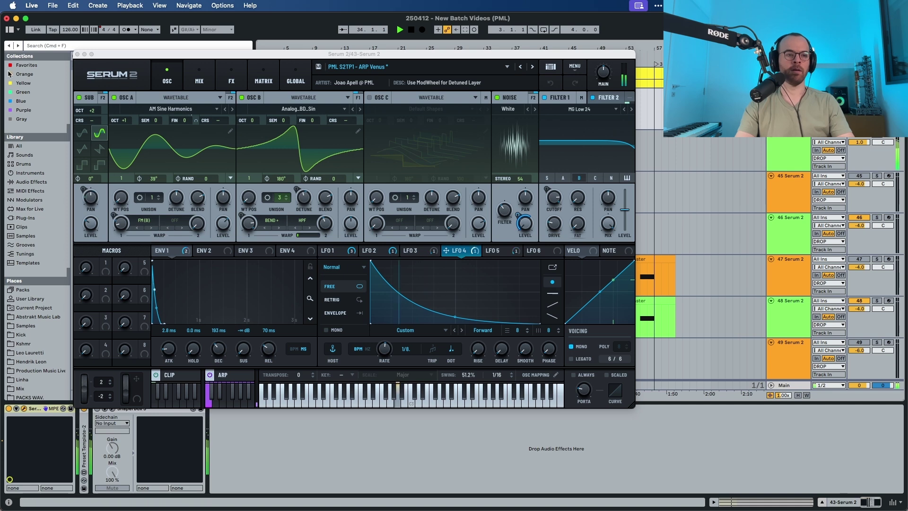
left_click(78, 54)
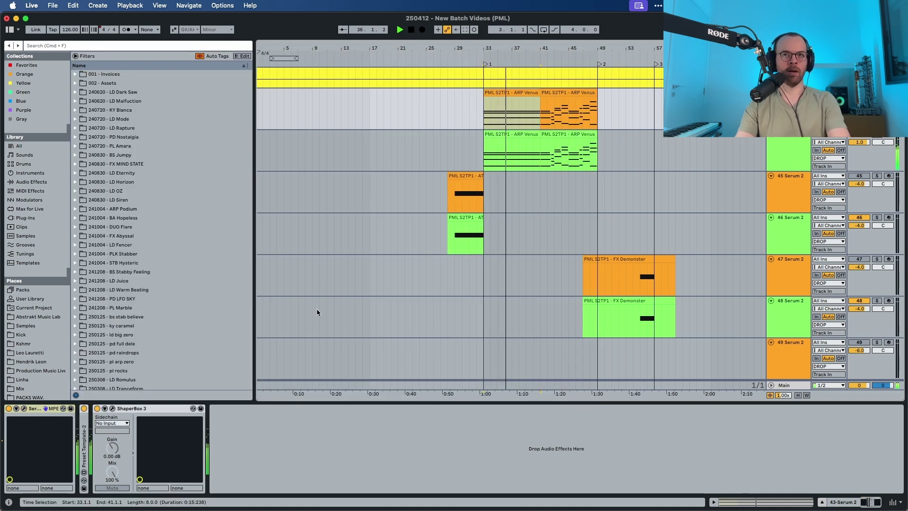
left_click(811, 143)
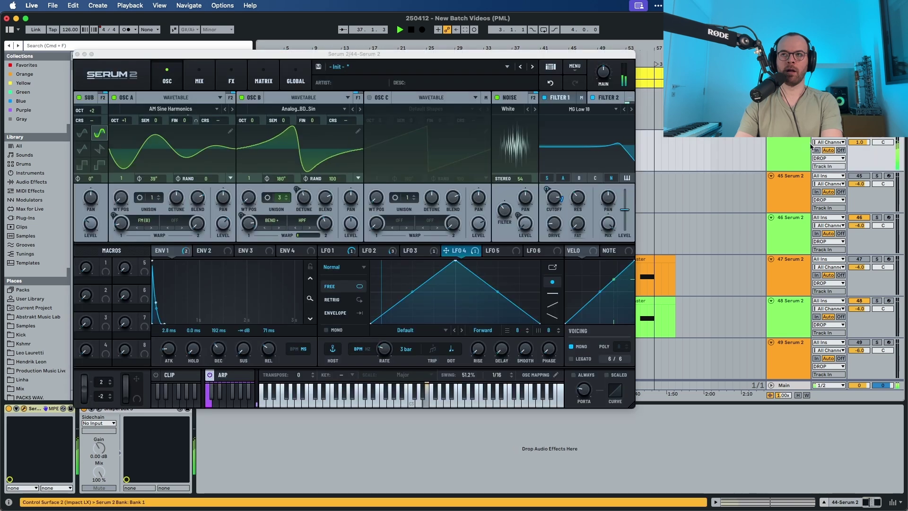
left_click(791, 145, "shift")
left_click_drag(857, 142, 857, 139)
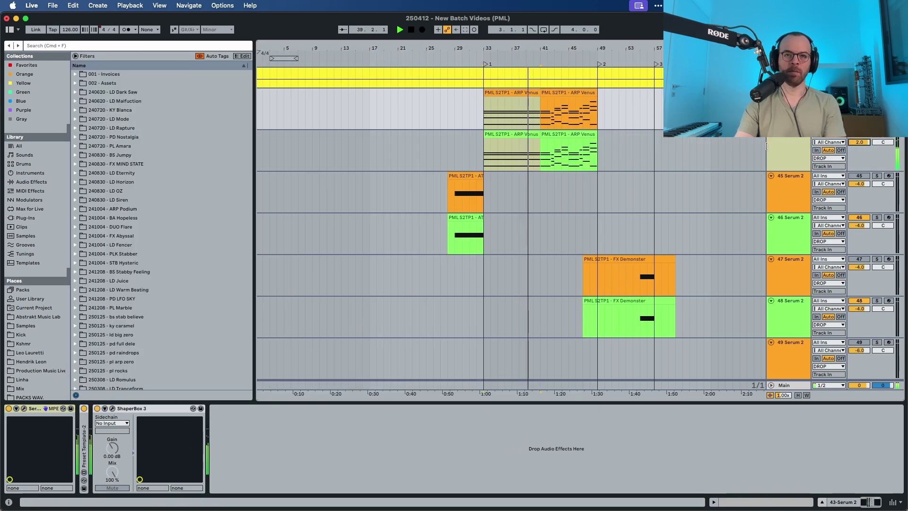
left_click(554, 139)
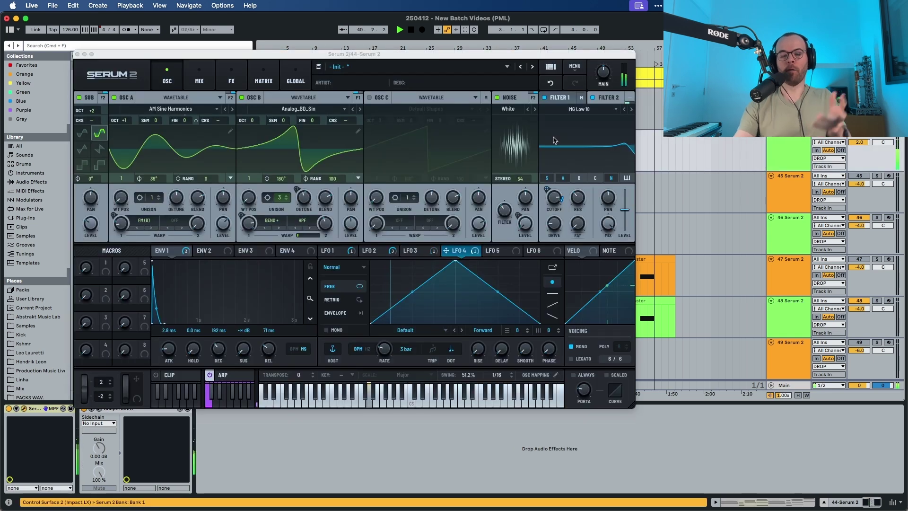
left_click(78, 54)
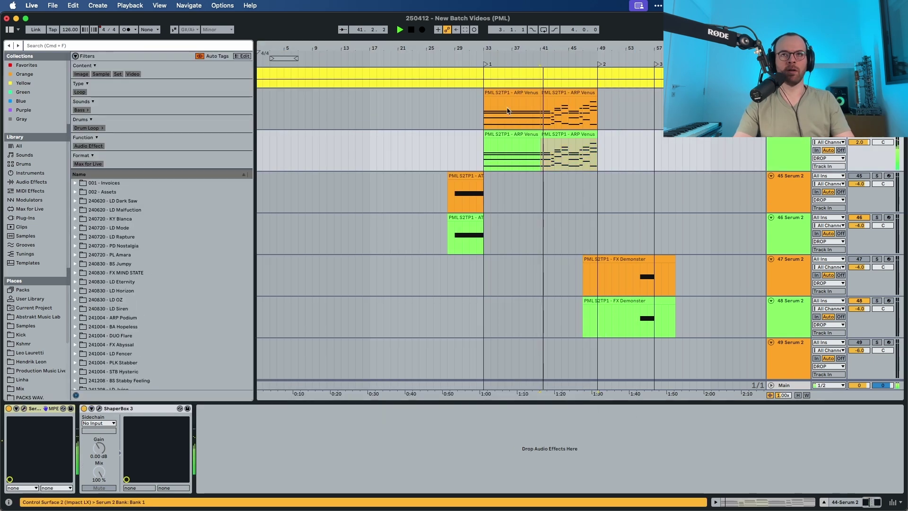
Step: Open the notes of the 44-Serum 2 track's second ARP Venus clip, hide the browser, and listen to the clip
double_click(564, 133)
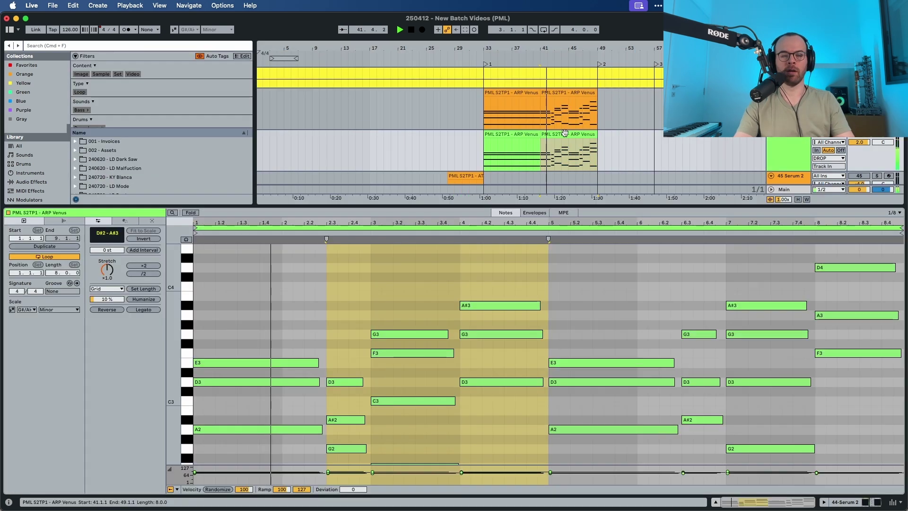
left_click(79, 56)
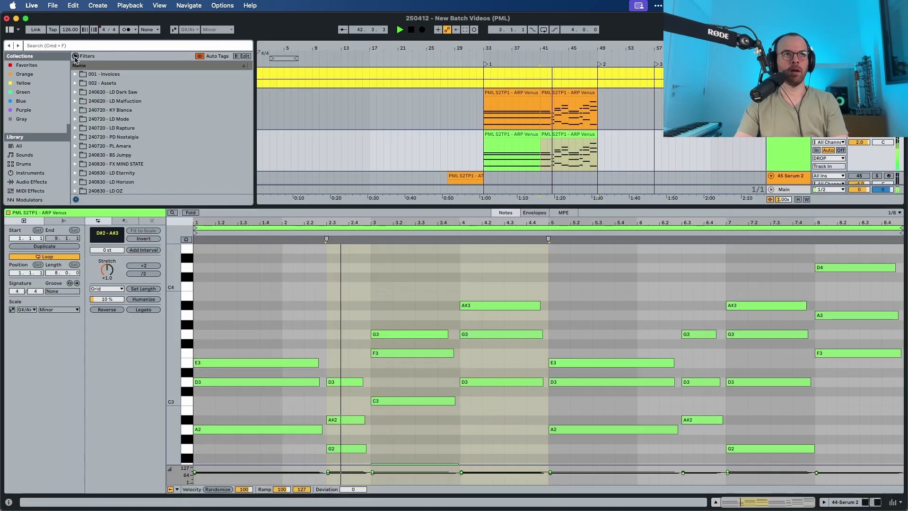
left_click(7, 31)
left_click_drag(212, 49, 333, 103)
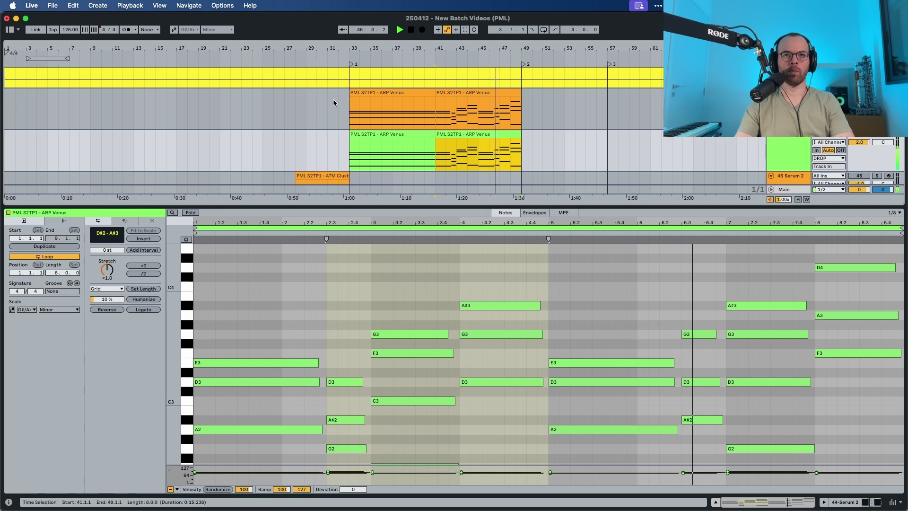
key("space")
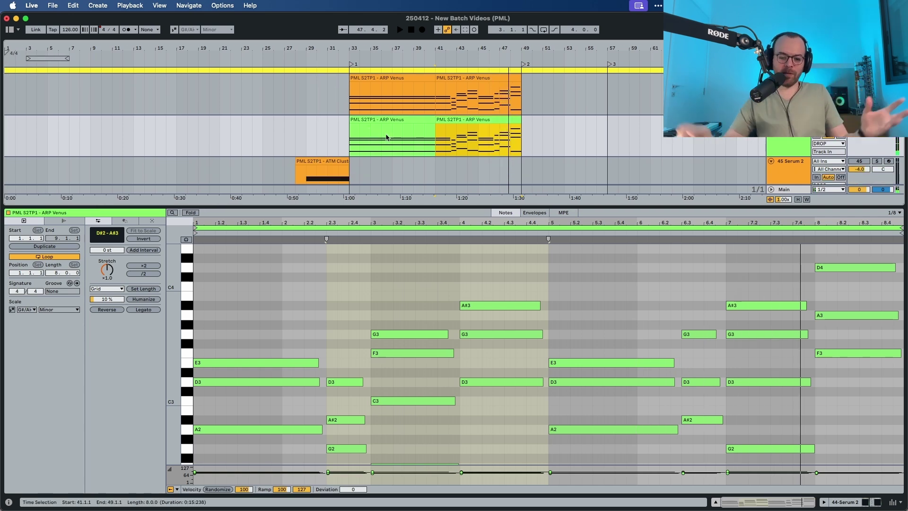